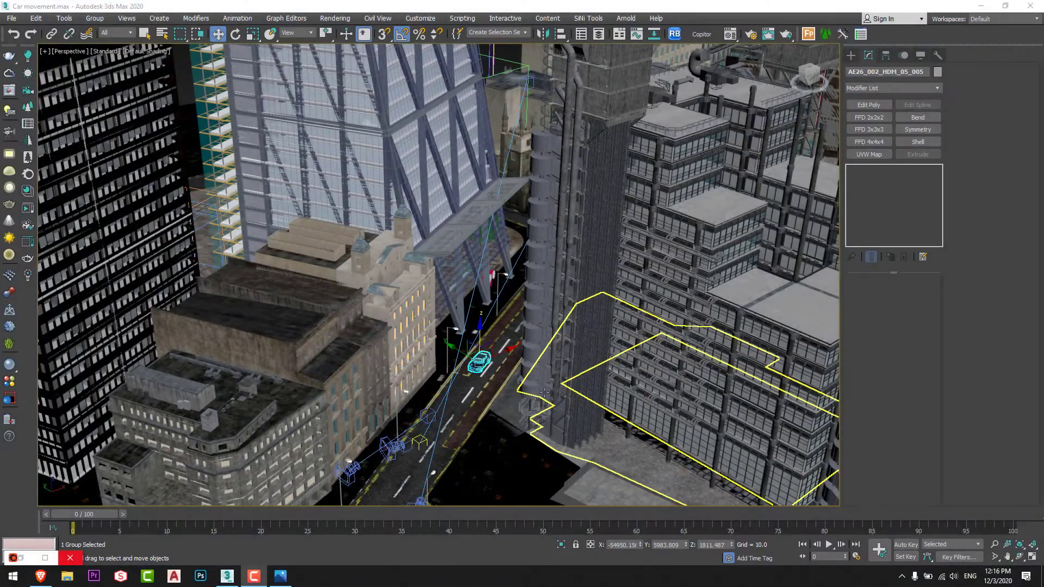
# Step: Examine the city scene, the selected car and the street it stands on from far and near
pyautogui.moveTo(513, 395)
pyautogui.mouseDown(button='middle')
pyautogui.moveTo(486, 436)
pyautogui.moveTo(463, 518)
pyautogui.moveTo(500, 341)
pyautogui.moveTo(499, 397)
pyautogui.mouseUp(button='middle')
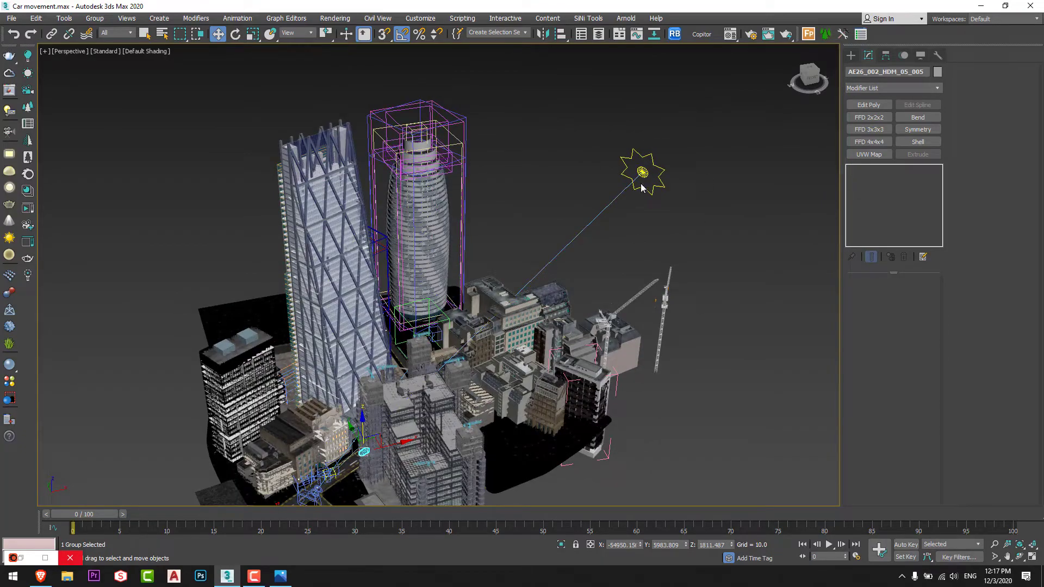
pyautogui.keyDown('alt'); pyautogui.moveTo(668, 220); pyautogui.dragTo(664, 198, button='middle'); pyautogui.keyUp('alt')
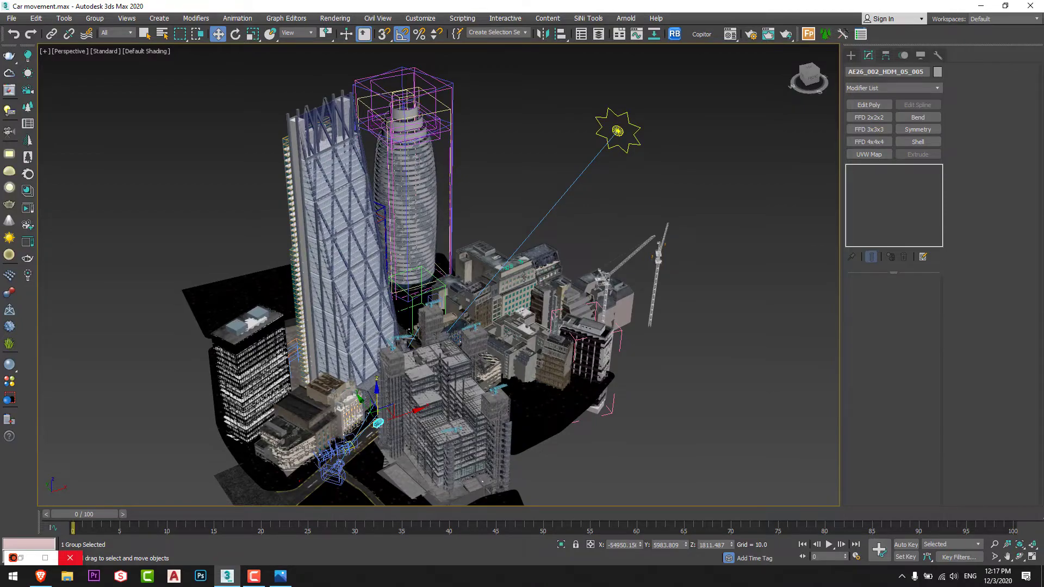
pyautogui.keyDown('alt'); pyautogui.moveTo(523, 277); pyautogui.dragTo(486, 312, button='middle'); pyautogui.keyUp('alt')
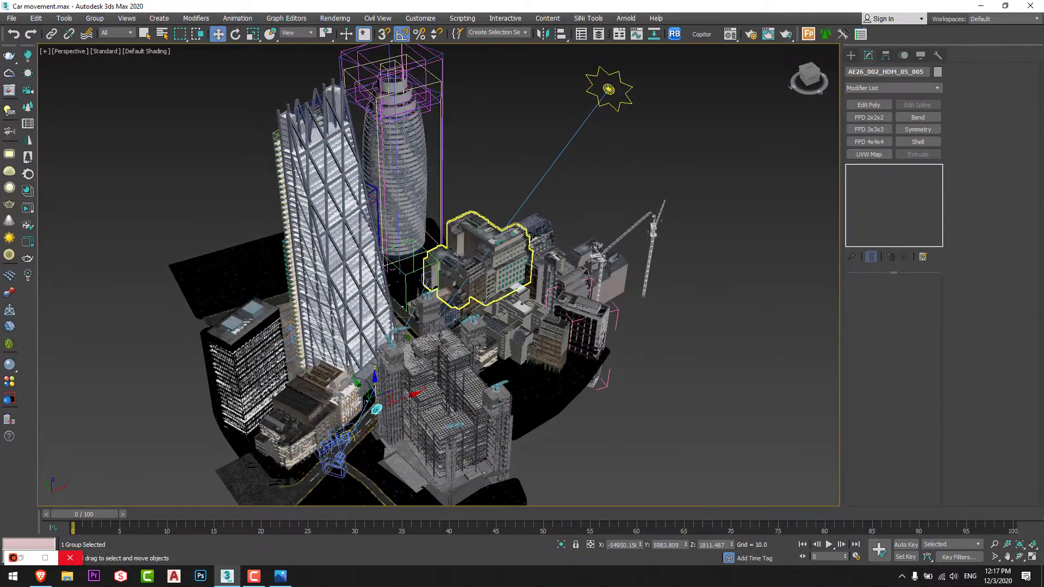
pyautogui.scroll(15, 582, 233)
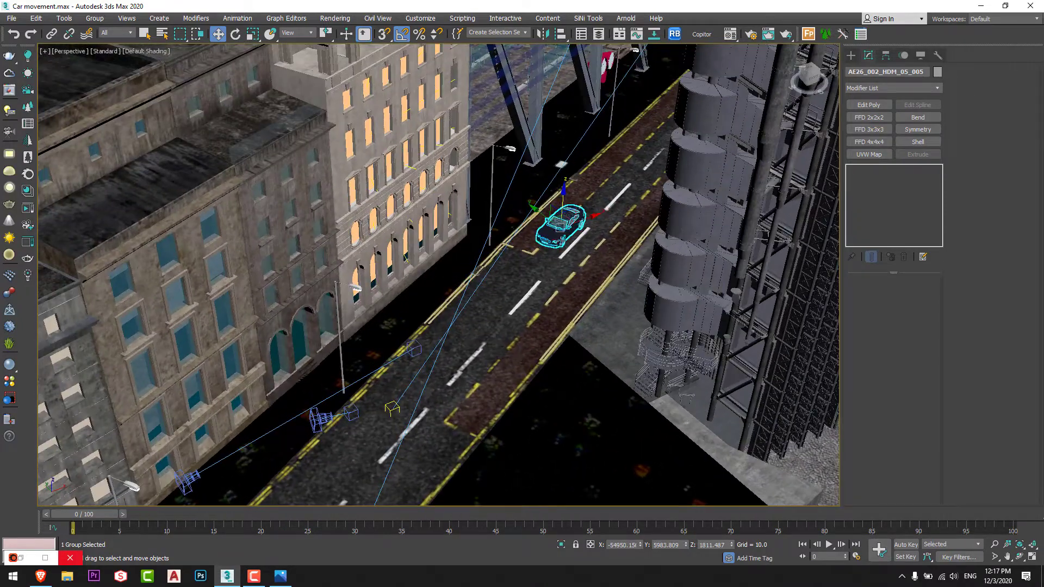
pyautogui.scroll(-5, 582, 233)
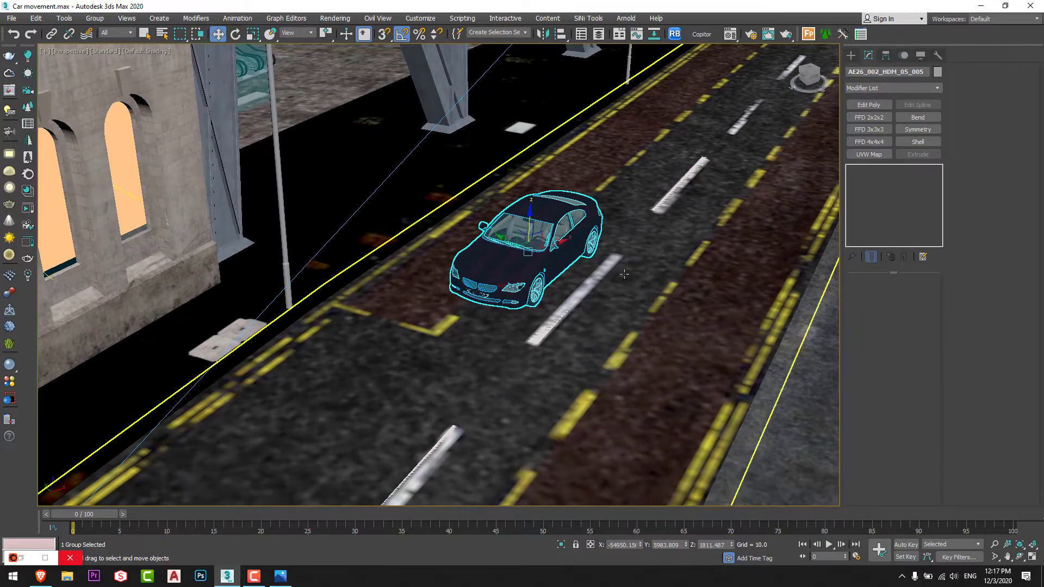
pyautogui.scroll(-10, 570, 309)
pyautogui.moveTo(570, 309); pyautogui.dragTo(619, 283, button='middle')
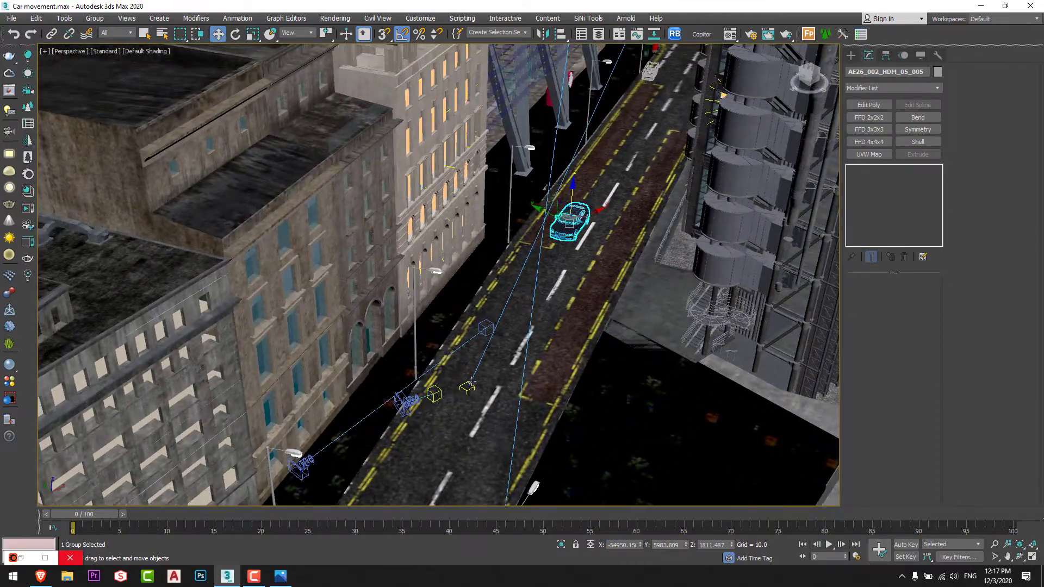
pyautogui.keyDown('alt'); pyautogui.moveTo(450, 438); pyautogui.dragTo(577, 351, button='middle'); pyautogui.keyUp('alt')
pyautogui.scroll(8, 576, 351)
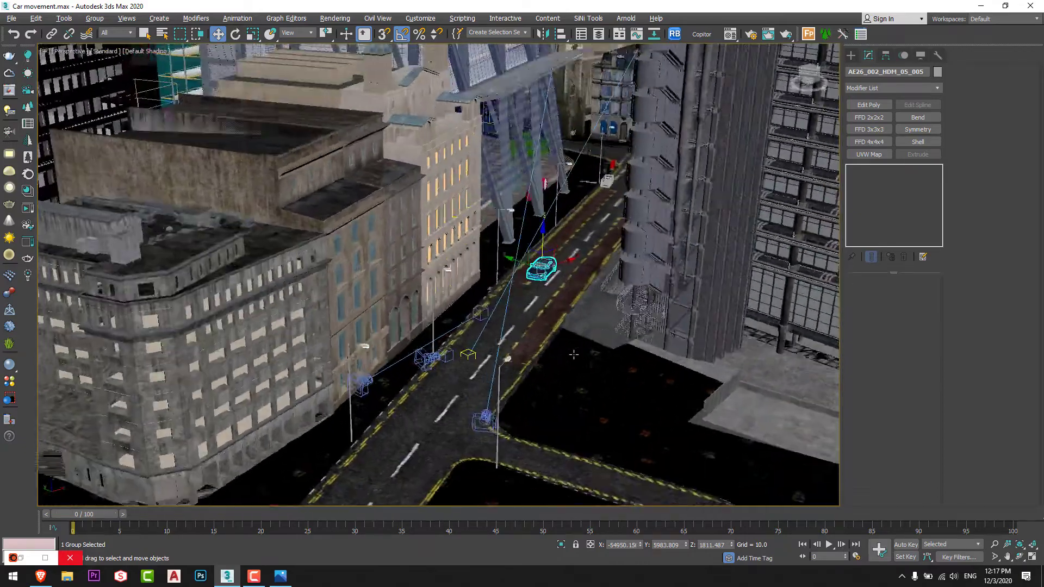
pyautogui.scroll(-5, 565, 298)
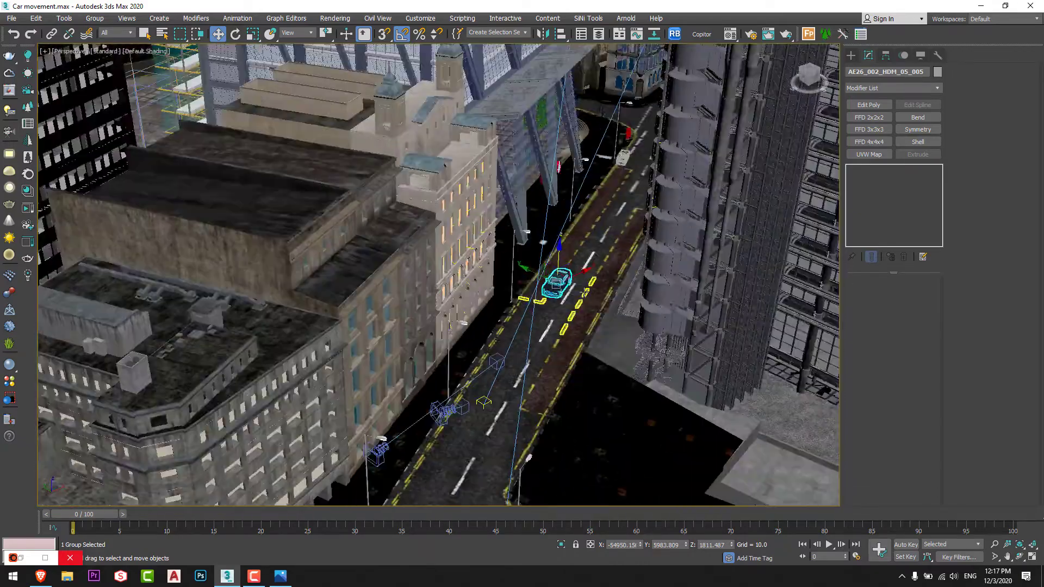
pyautogui.keyDown('alt'); pyautogui.moveTo(565, 298); pyautogui.dragTo(722, 165, button='middle'); pyautogui.keyUp('alt')
pyautogui.scroll(6, 554, 294)
pyautogui.scroll(3, 622, 237)
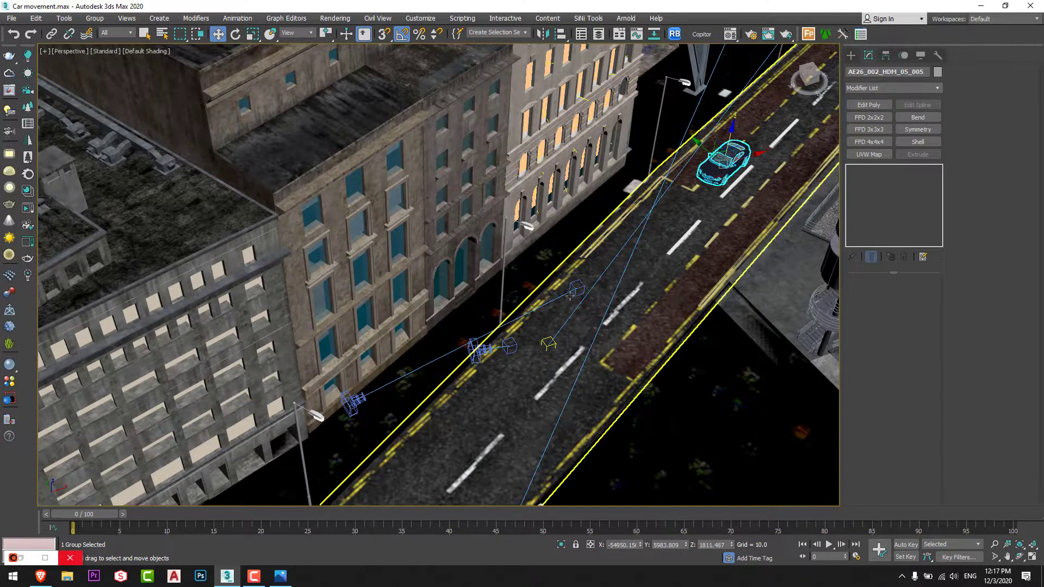
# Step: Switch to the browser and view night light-trail photos in the "car movement effect night" image results as references, then return to 3ds Max
pyautogui.click(40, 576)
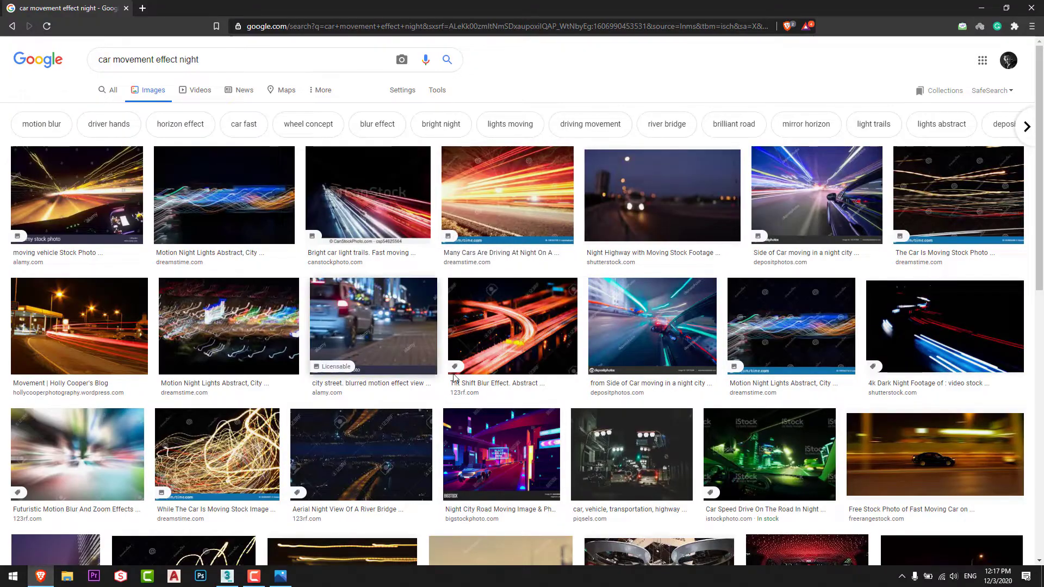
pyautogui.click(74, 356)
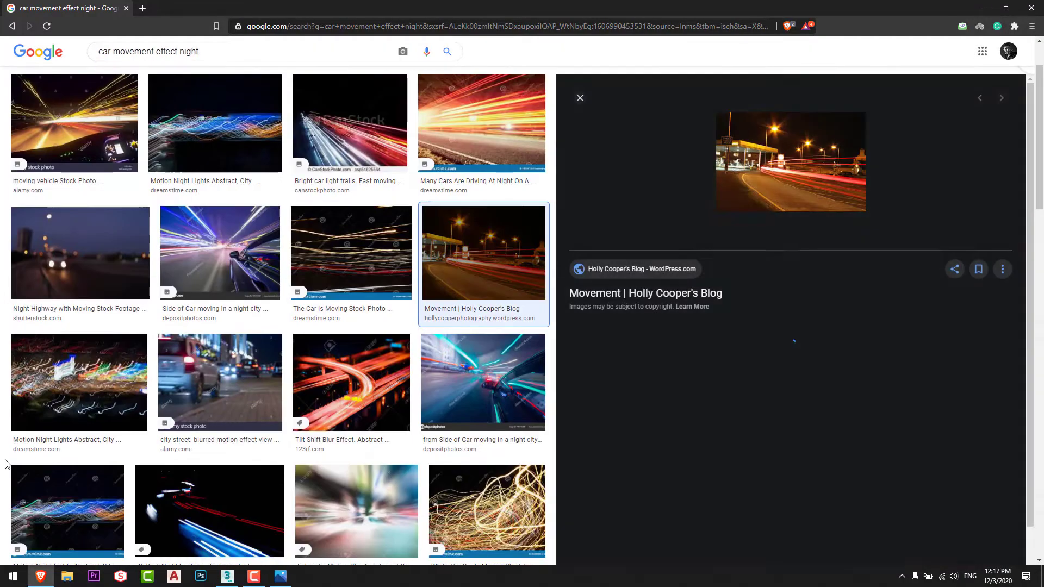
pyautogui.click(481, 123)
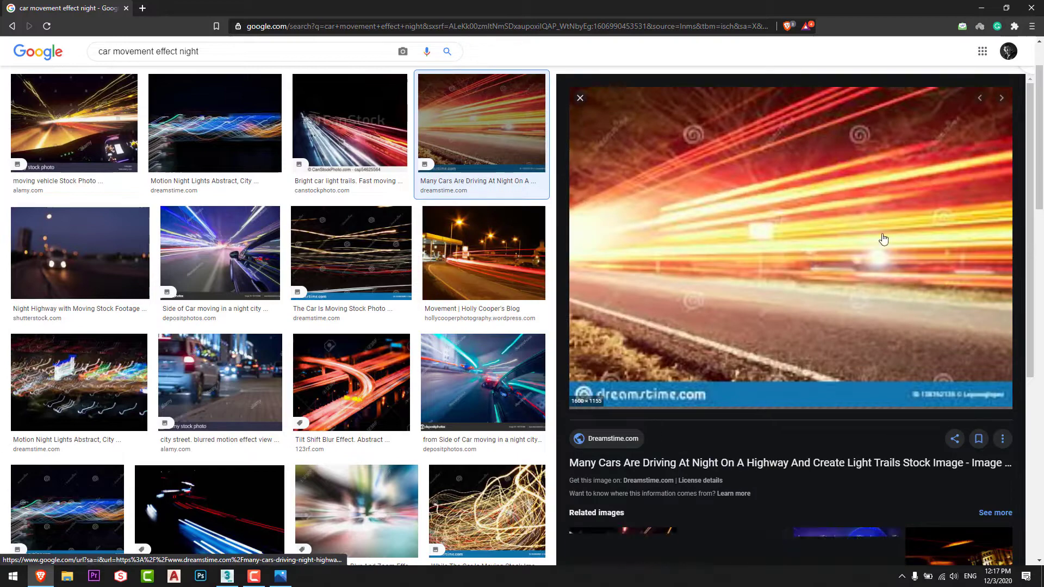
pyautogui.scroll(-3, 391, 325)
pyautogui.scroll(-4, 690, 347)
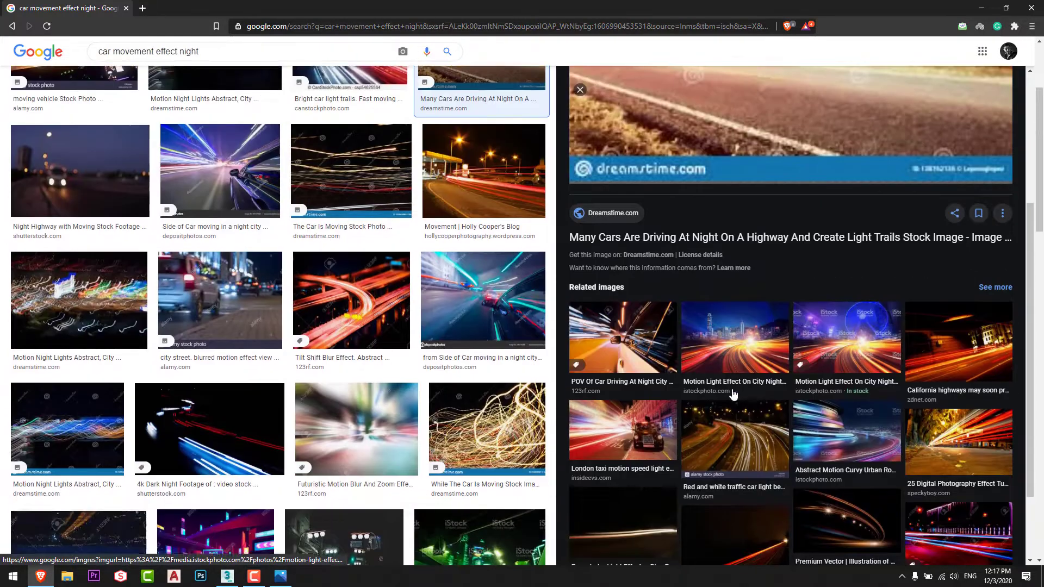
pyautogui.click(727, 344)
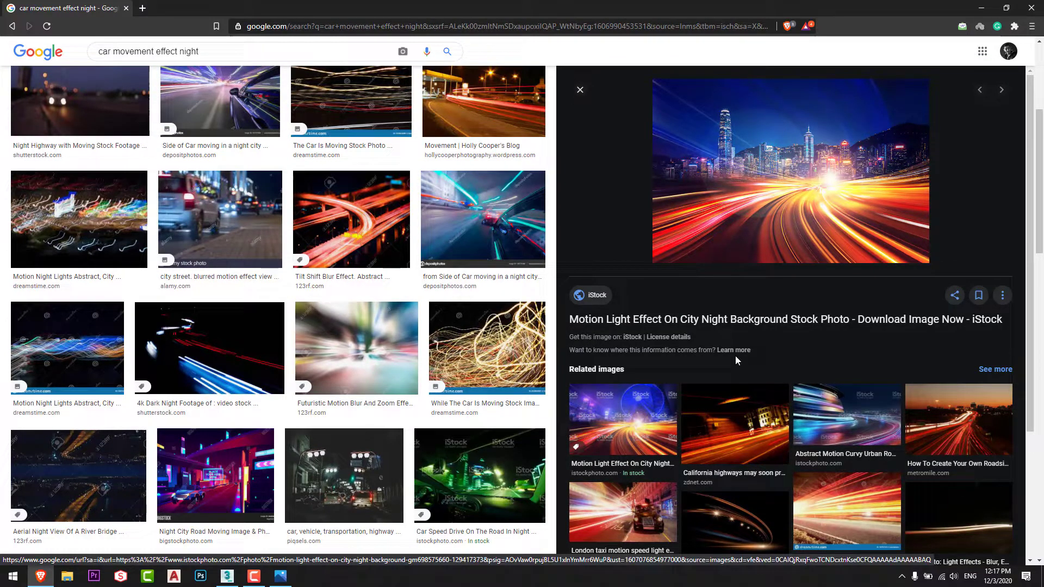
pyautogui.hotkey('alt', 'Tab')
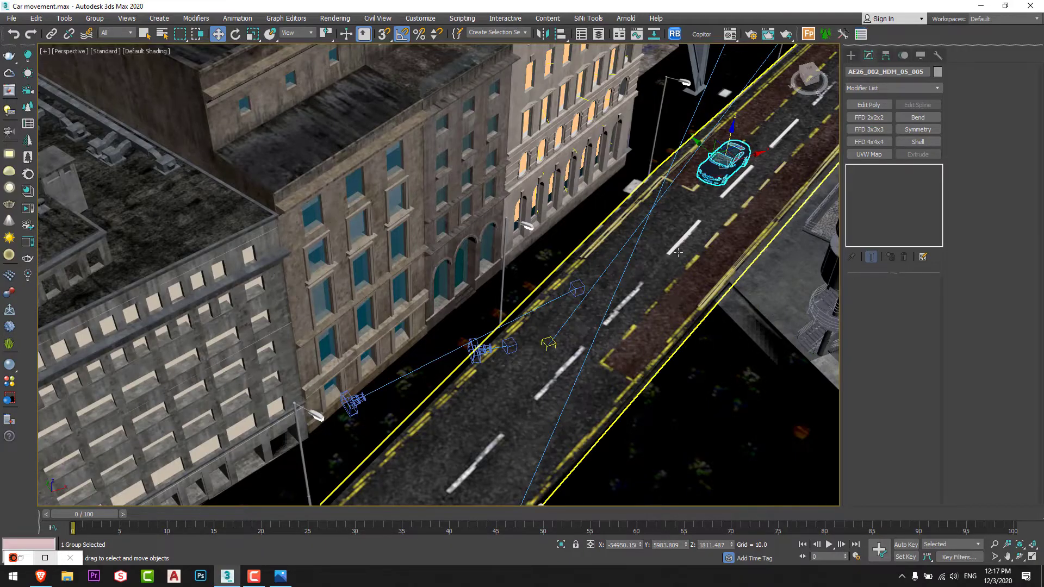
pyautogui.moveTo(677, 251); pyautogui.dragTo(633, 318, button='middle')
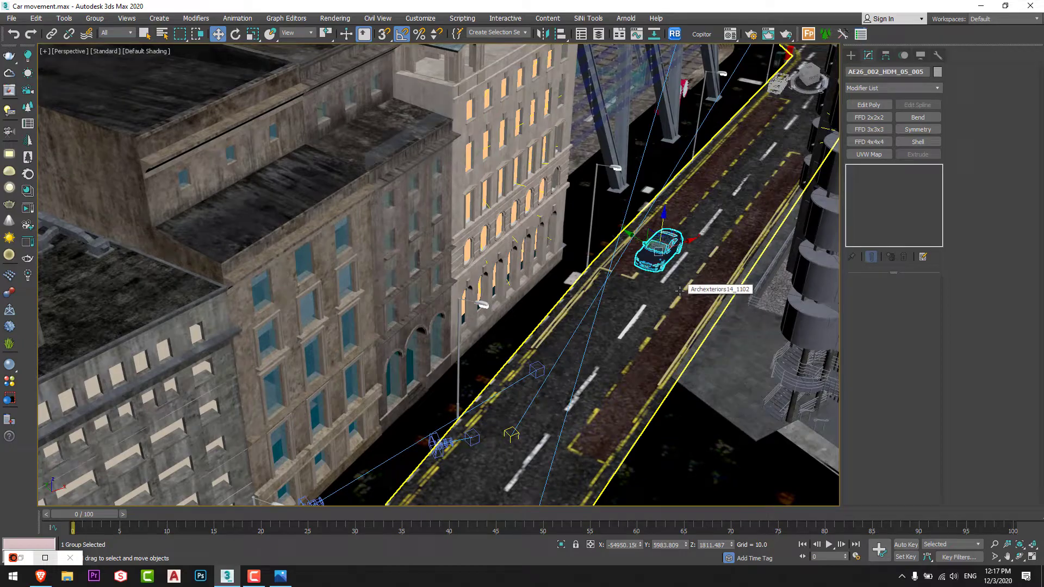
pyautogui.hotkey('alt', 'Tab')
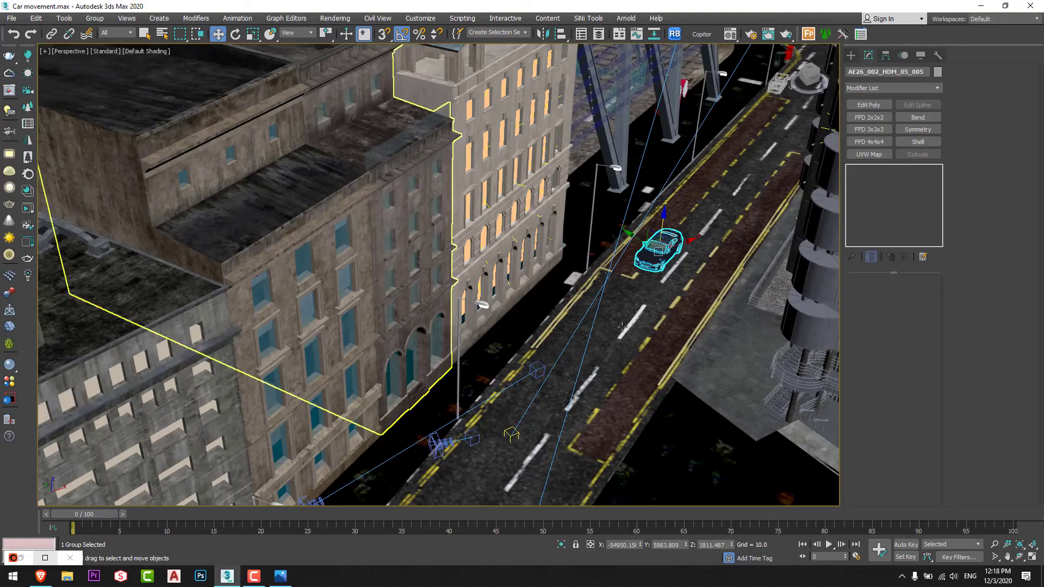
# Step: In wireframe display, group the car with the separate object at its headlight under the name Car, and return to shaded display
pyautogui.keyDown('alt'); pyautogui.moveTo(604, 298); pyautogui.dragTo(626, 298, button='middle'); pyautogui.keyUp('alt')
pyautogui.scroll(5, 625, 299)
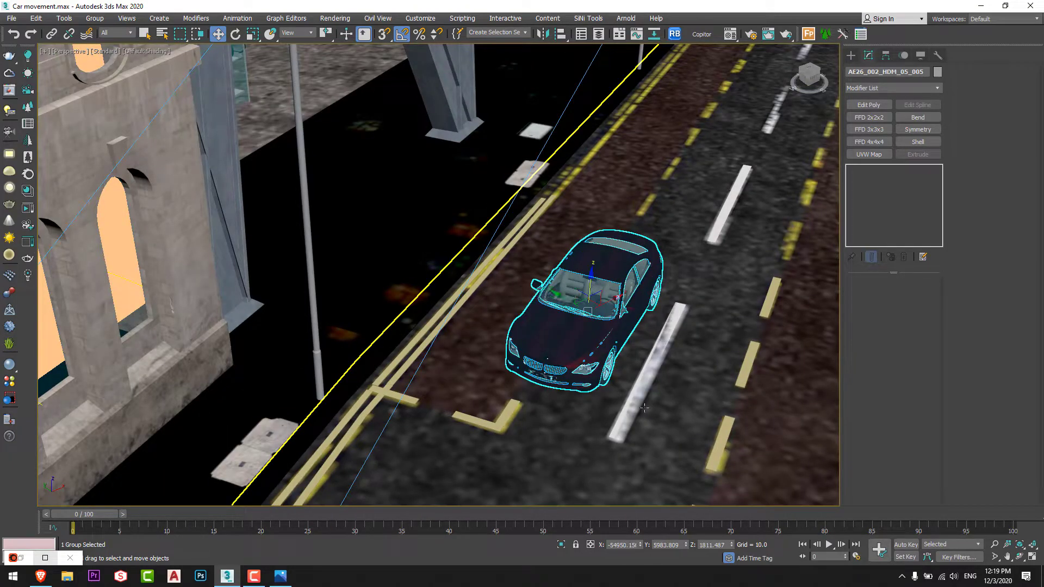
pyautogui.scroll(10, 642, 407)
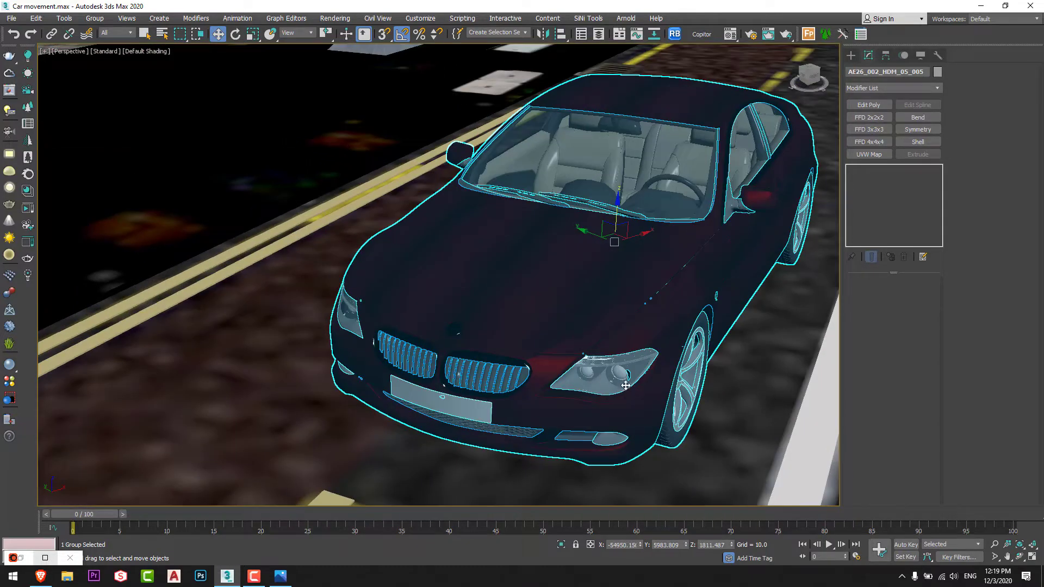
pyautogui.press('F3')
pyautogui.scroll(-4, 617, 419)
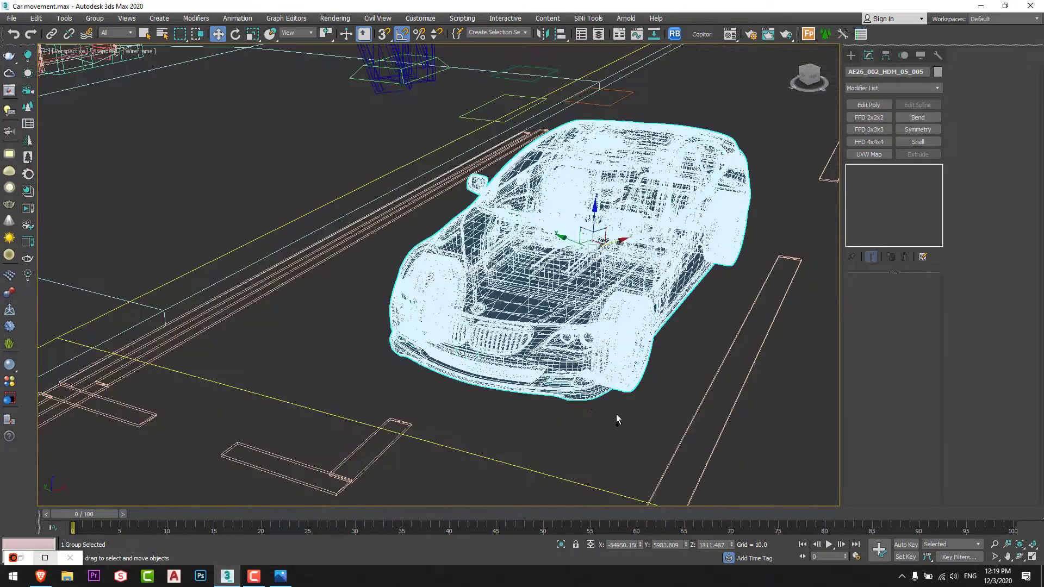
pyautogui.keyDown('ctrl'); pyautogui.click(576, 343); pyautogui.keyUp('ctrl')
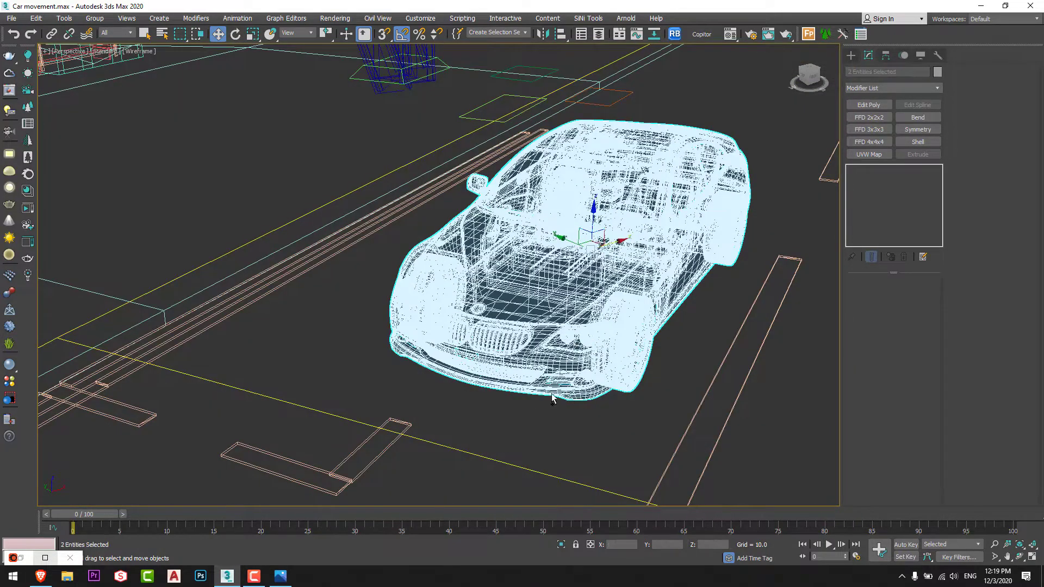
pyautogui.click(94, 19)
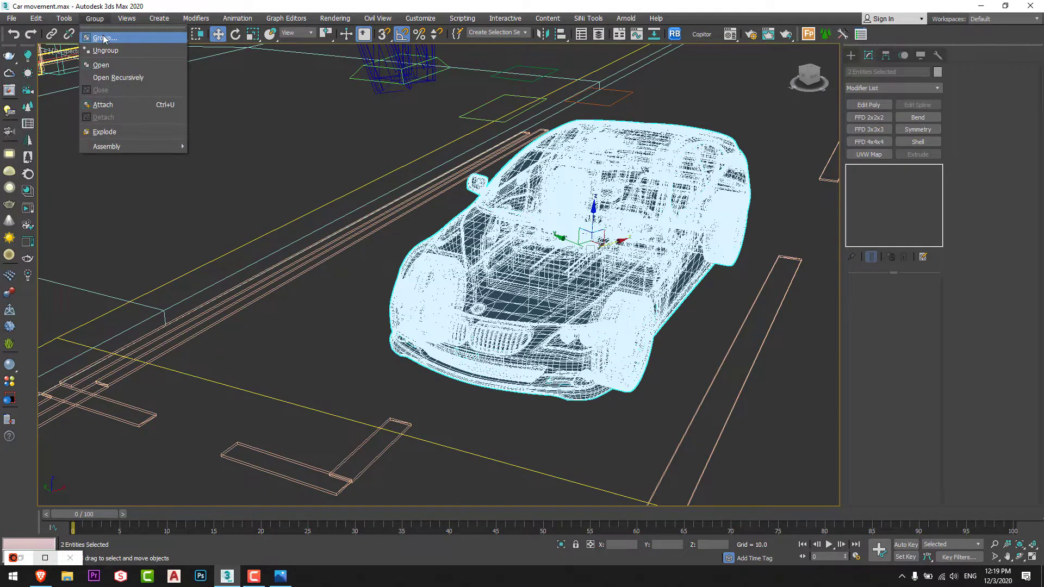
pyautogui.click(104, 39)
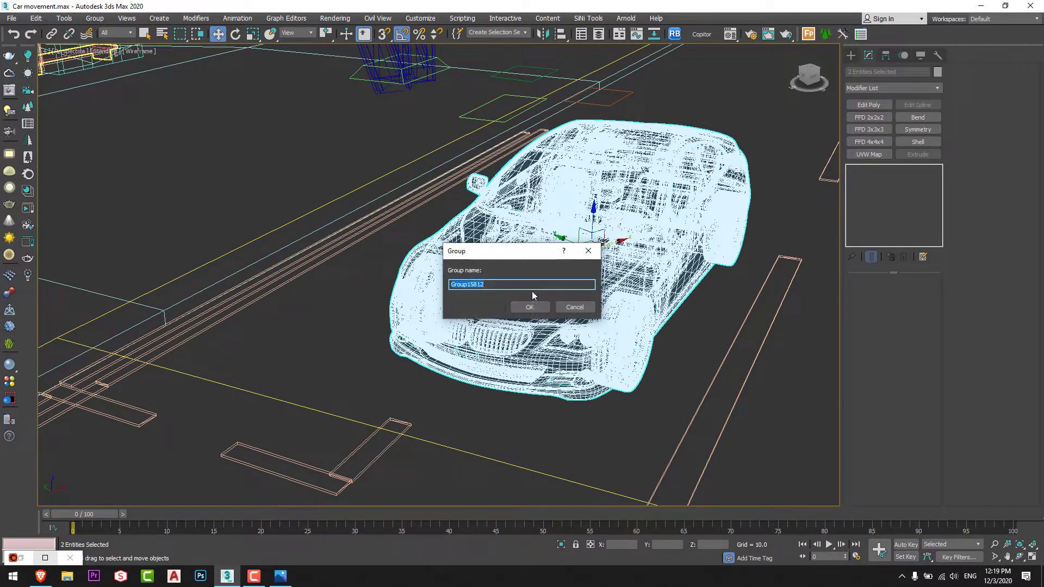
pyautogui.write('Car')
pyautogui.click(530, 307)
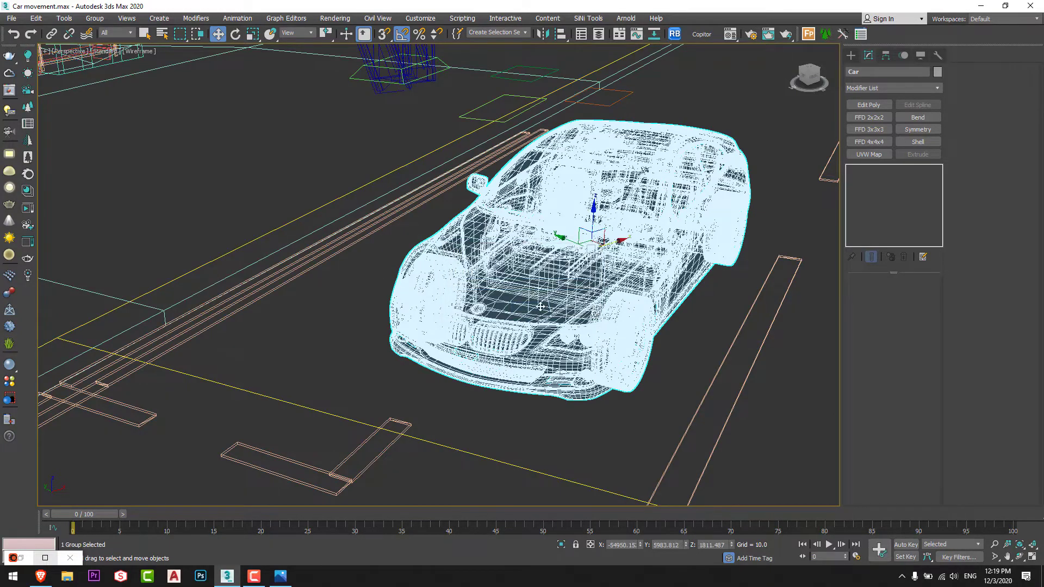
pyautogui.scroll(-10, 540, 306)
pyautogui.press('F3')
# Step: With Auto Key on, animate the selected car down the road past the side-street junction at frame 10, and turn Auto Key off
pyautogui.moveTo(540, 306)
pyautogui.keyDown('alt'); pyautogui.mouseDown(button='middle')
pyautogui.moveTo(503, 277)
pyautogui.moveTo(544, 304)
pyautogui.mouseUp(button='middle'); pyautogui.keyUp('alt')
pyautogui.scroll(5, 503, 277)
pyautogui.click(904, 545)
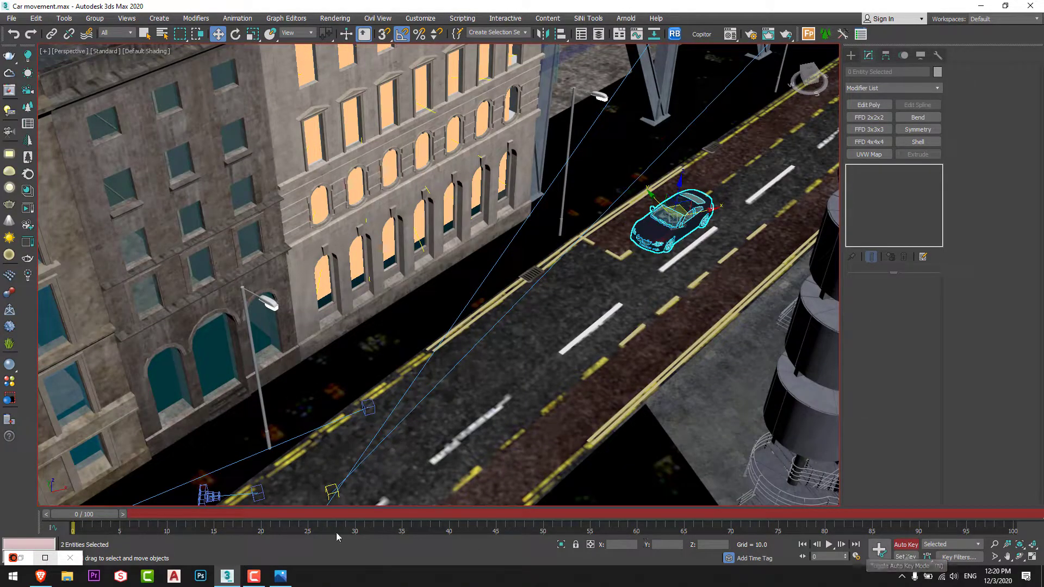
pyautogui.moveTo(80, 517); pyautogui.dragTo(167, 524)
pyautogui.press('w')
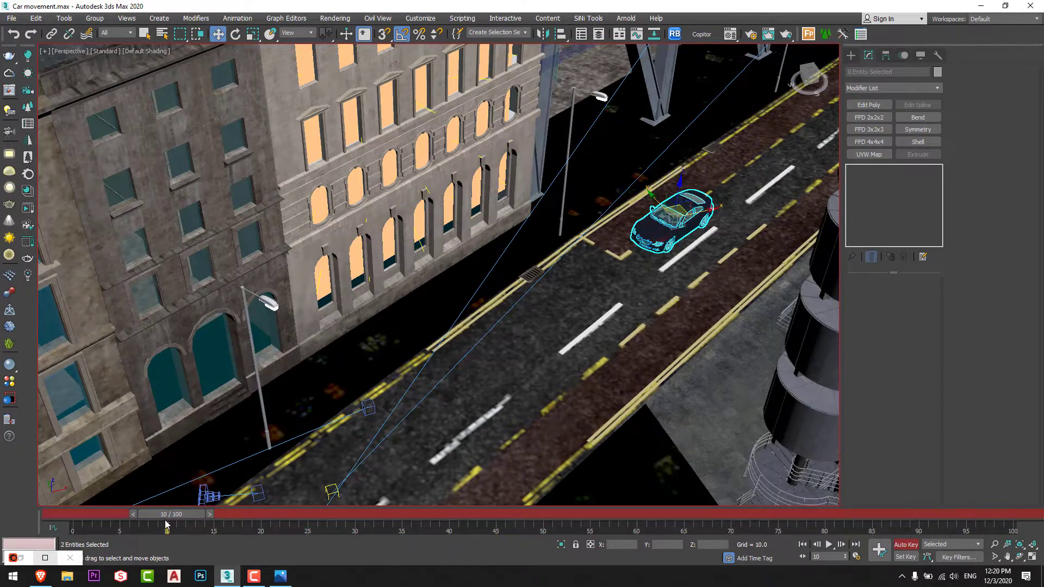
pyautogui.moveTo(418, 405)
pyautogui.keyDown('alt'); pyautogui.mouseDown(button='middle')
pyautogui.moveTo(458, 441)
pyautogui.moveTo(430, 420)
pyautogui.mouseUp(button='middle'); pyautogui.keyUp('alt')
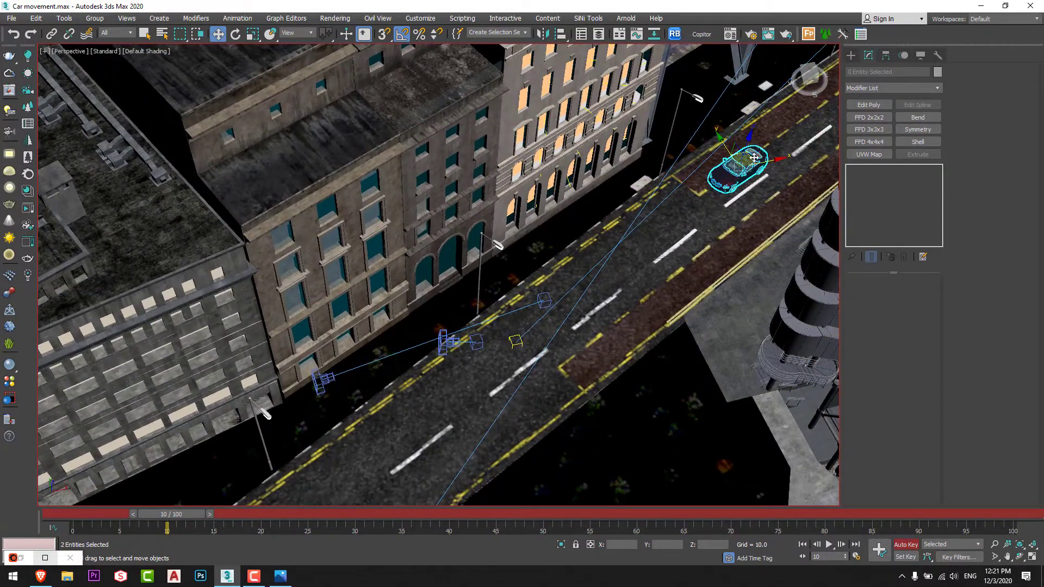
pyautogui.scroll(-5, 750, 158)
pyautogui.moveTo(750, 158); pyautogui.dragTo(479, 366)
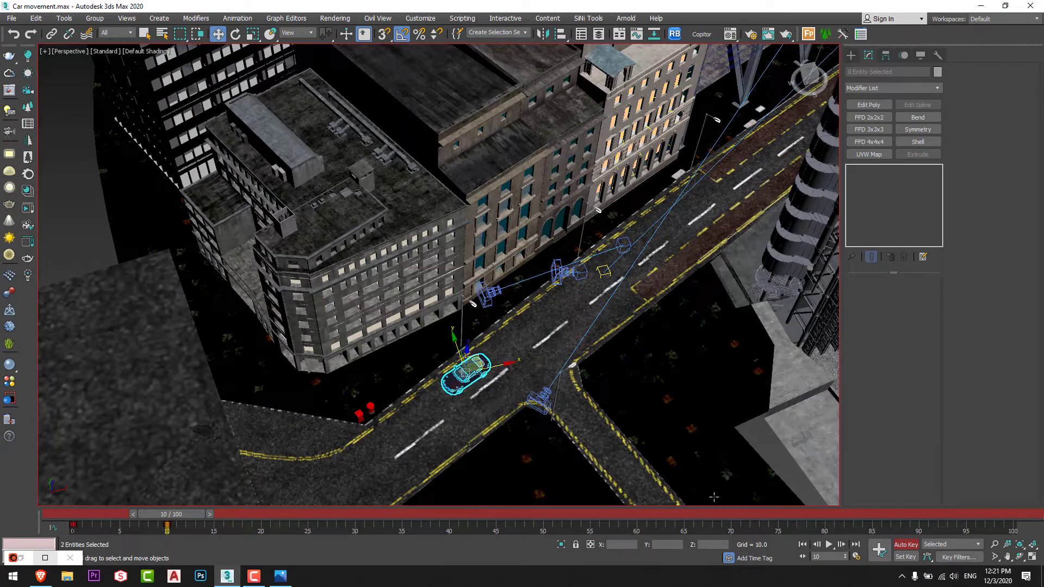
pyautogui.click(905, 545)
# Step: Play back the car animation from frame 0 and stop it
pyautogui.moveTo(185, 519); pyautogui.dragTo(98, 519)
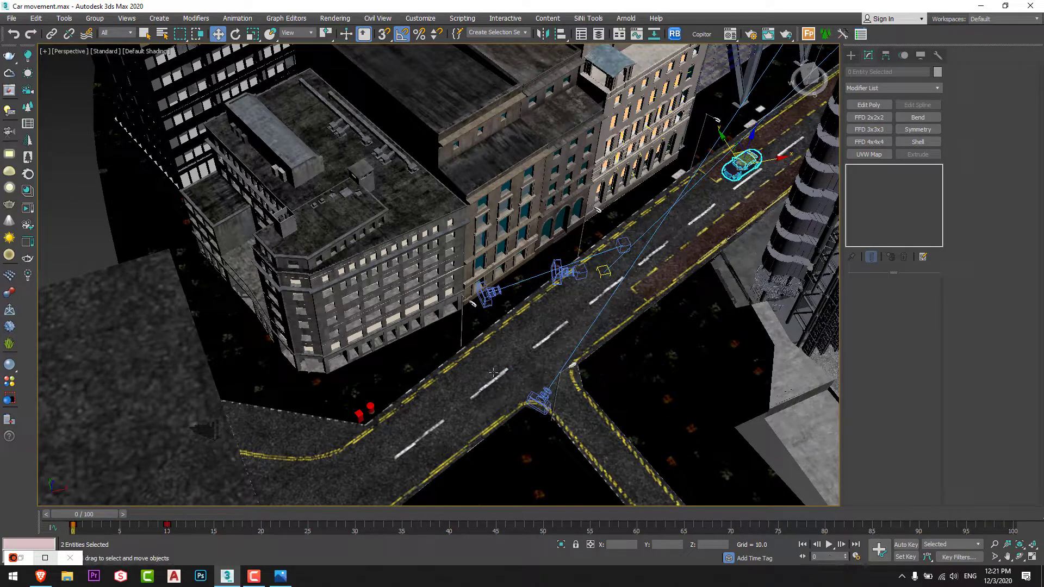
pyautogui.click(831, 545)
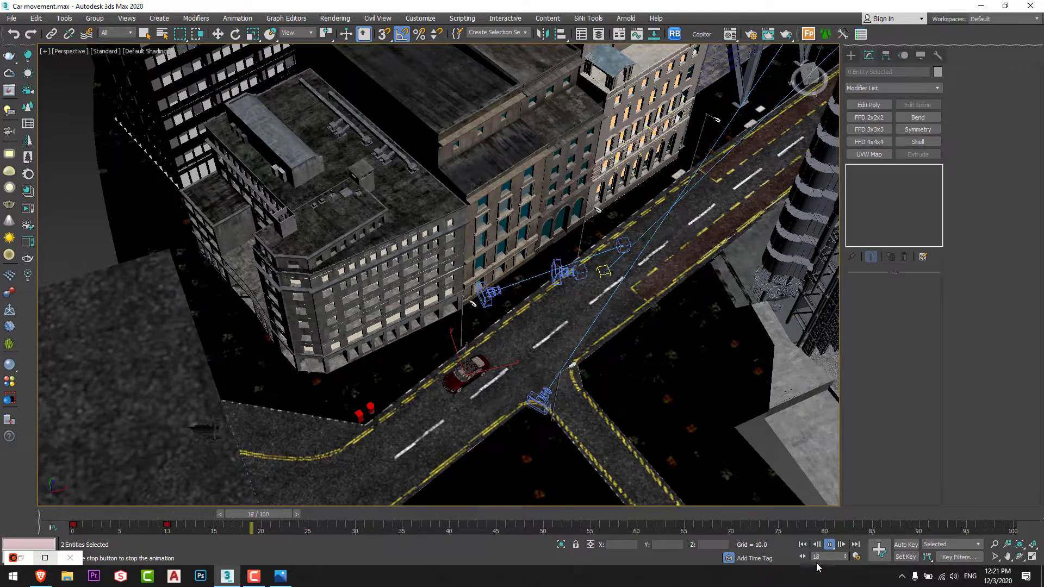
pyautogui.click(829, 544)
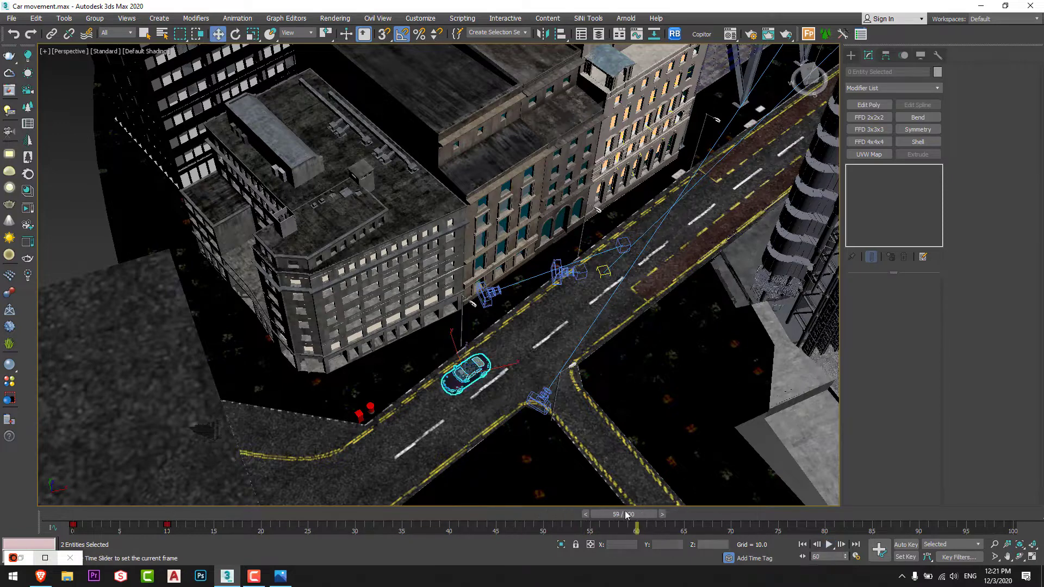
# Step: Scrub back through the car's movement and slow it by moving its end keyframe to frame 50
pyautogui.moveTo(649, 514); pyautogui.dragTo(168, 497)
pyautogui.press(',')
pyautogui.press('w')
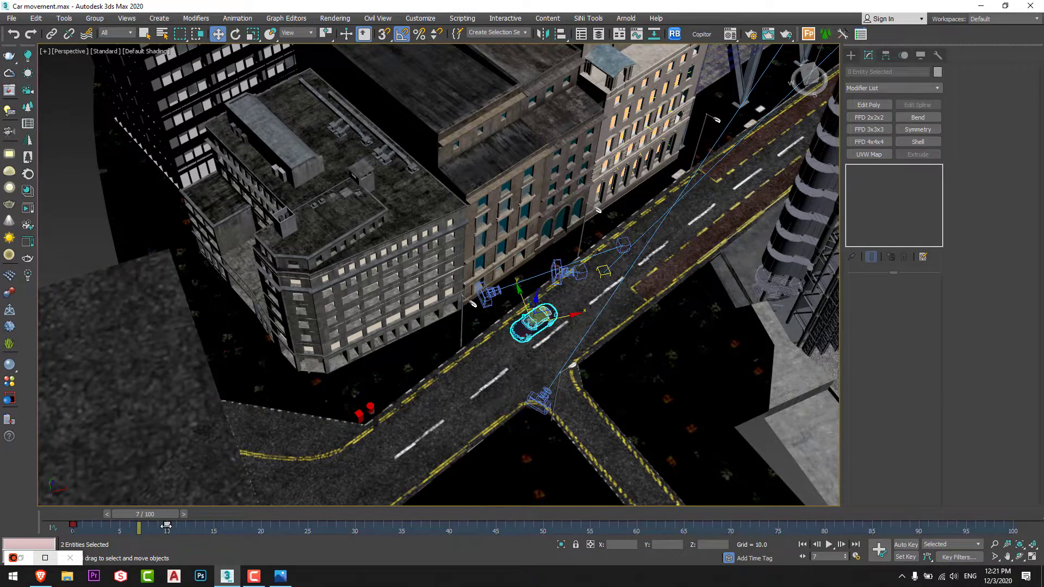
pyautogui.moveTo(167, 525); pyautogui.dragTo(544, 524)
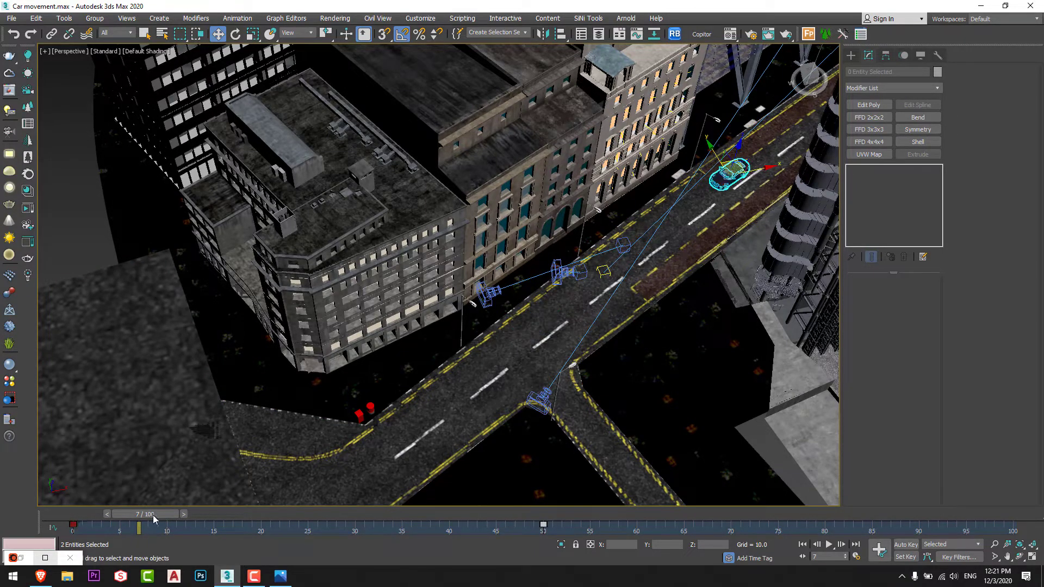
# Step: Return to frame 0 and play the retimed car movement along the road
pyautogui.press('Home')
pyautogui.moveTo(717, 353); pyautogui.dragTo(681, 379, button='middle')
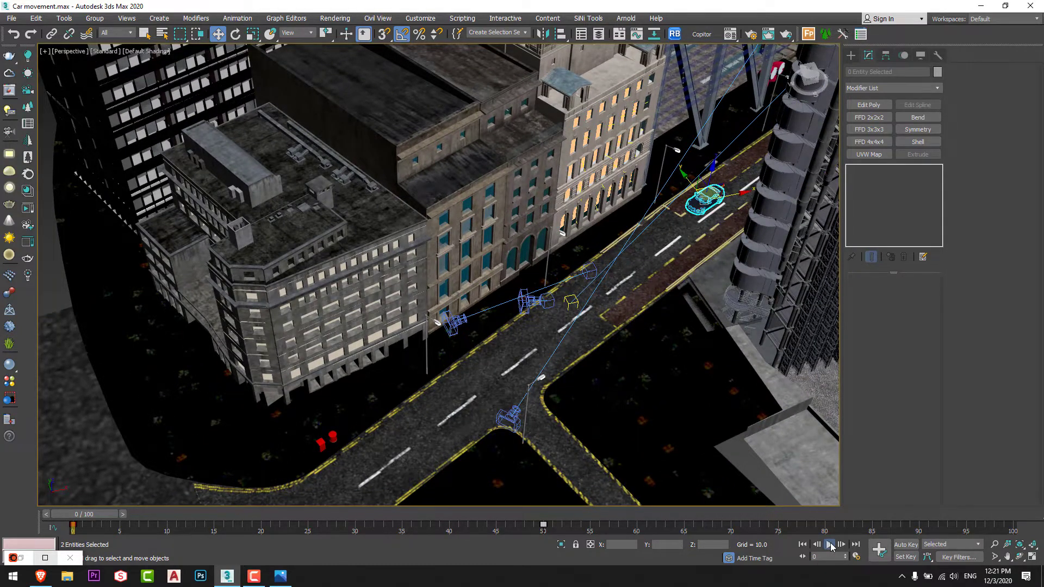
pyautogui.click(830, 544)
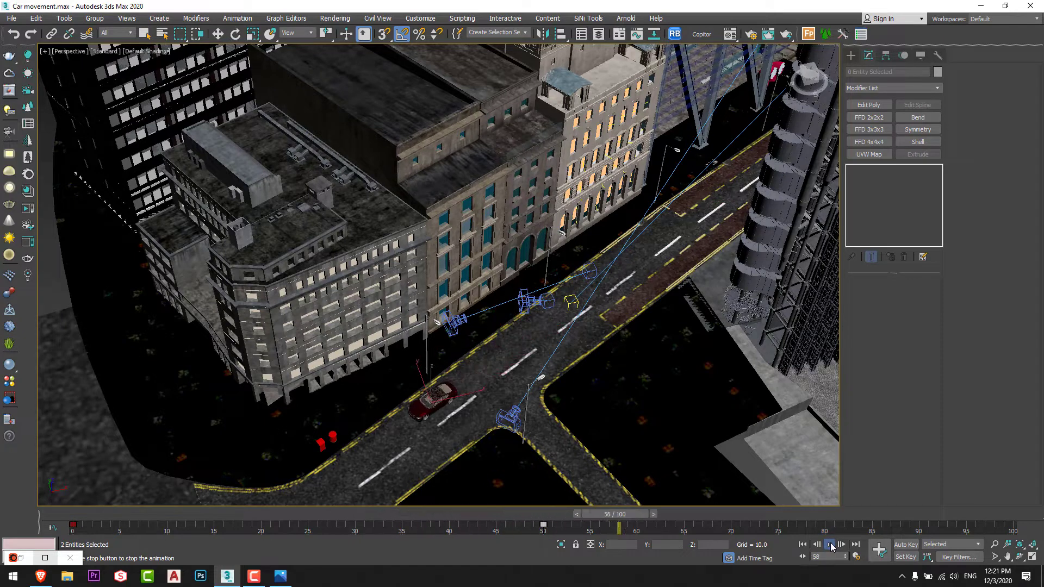
# Step: Slow the car further by moving its end keyframe to frame 100, and play back the retimed movement
pyautogui.click(830, 544)
pyautogui.moveTo(652, 515); pyautogui.dragTo(109, 515)
pyautogui.press('w')
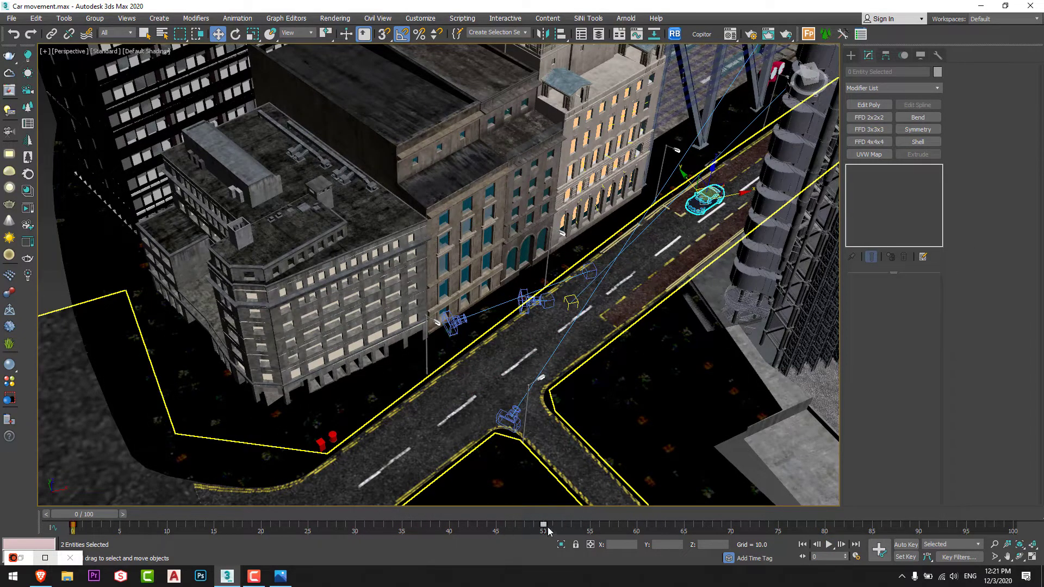
pyautogui.moveTo(543, 525); pyautogui.dragTo(1012, 525)
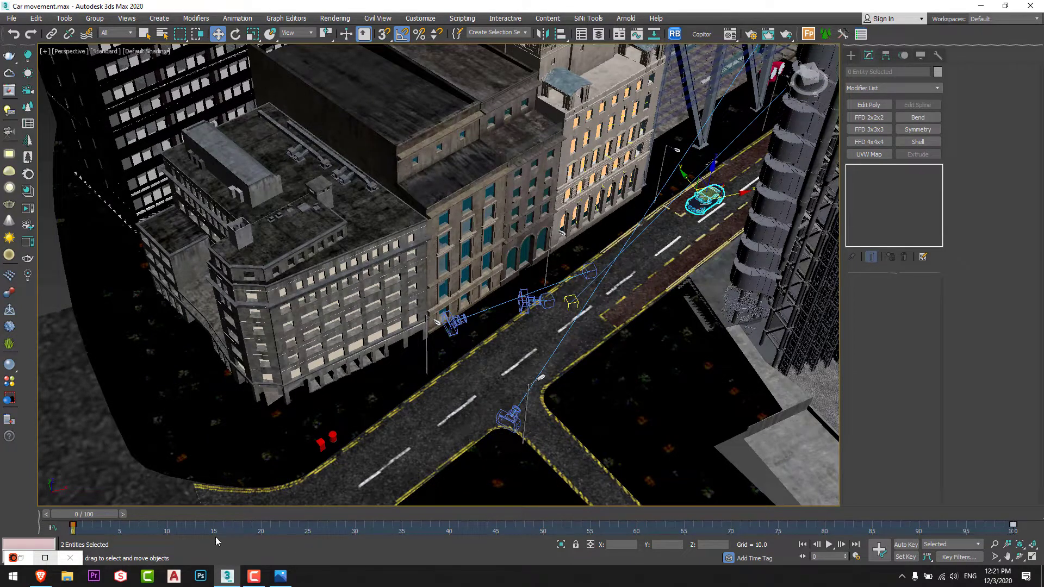
pyautogui.click(829, 544)
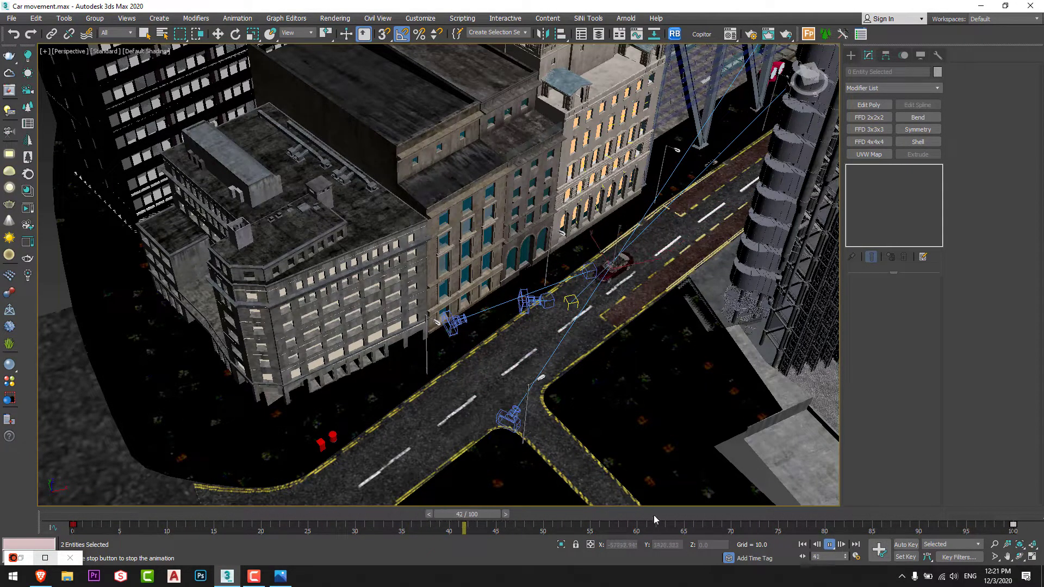
pyautogui.click(829, 544)
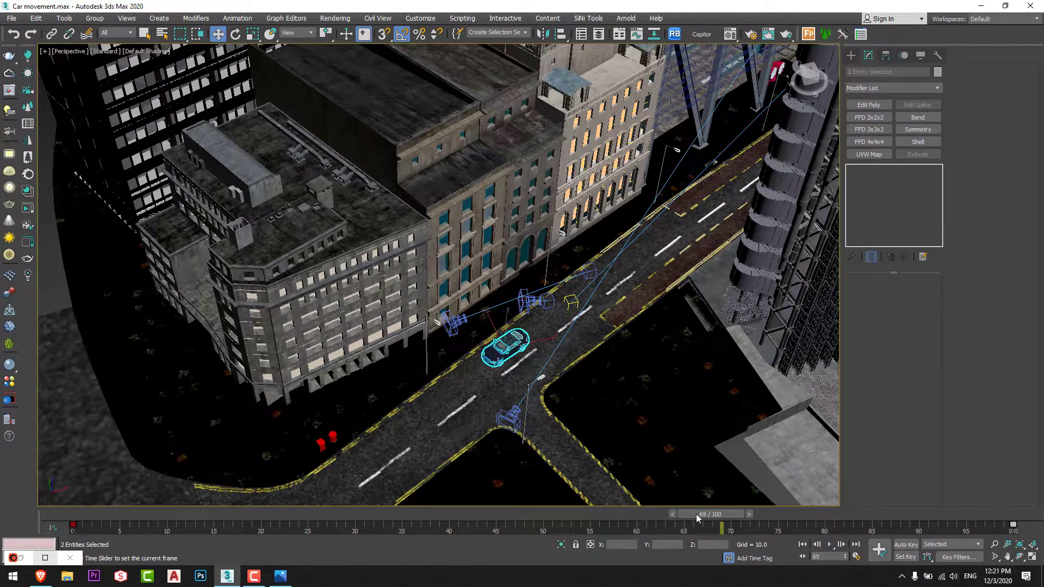
# Step: Scrub the animation to frame 57 so the car stands just before the side-street junction
pyautogui.moveTo(695, 513); pyautogui.dragTo(573, 505)
pyautogui.press('w')
pyautogui.press('z')
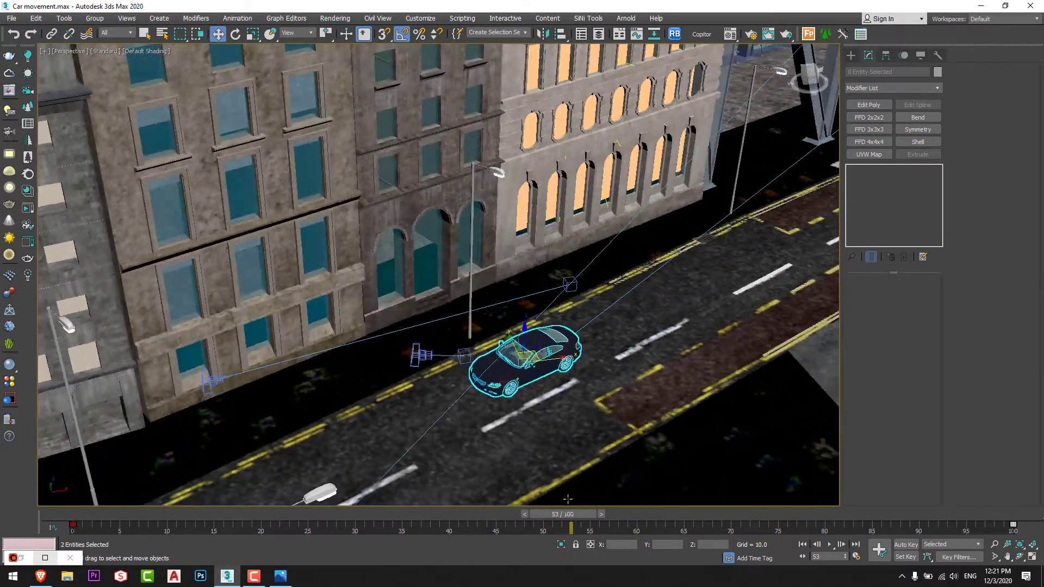
pyautogui.keyDown('alt'); pyautogui.moveTo(567, 498); pyautogui.dragTo(491, 336, button='middle'); pyautogui.keyUp('alt')
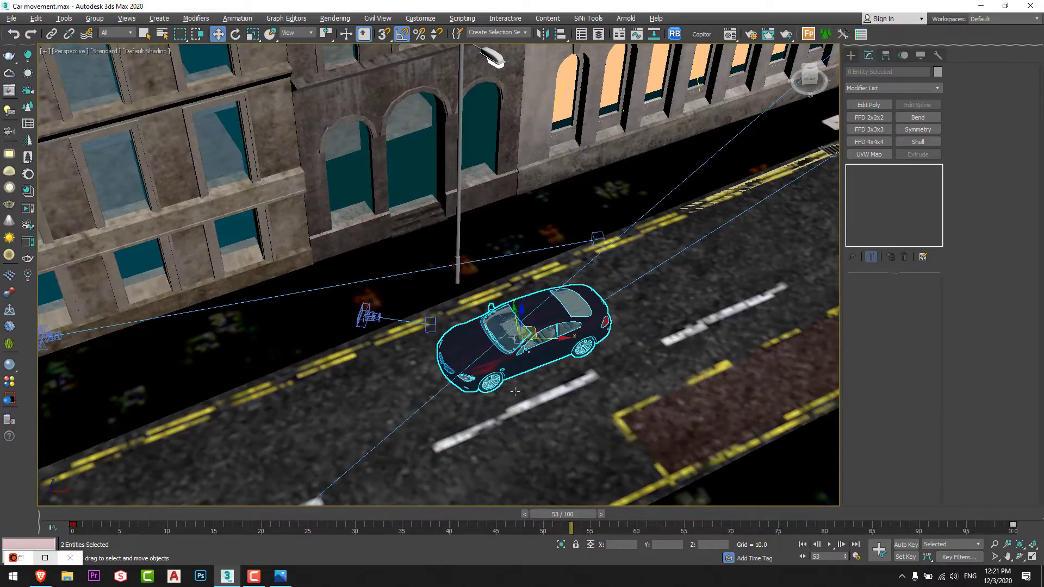
pyautogui.hotkey('shift', 'z')
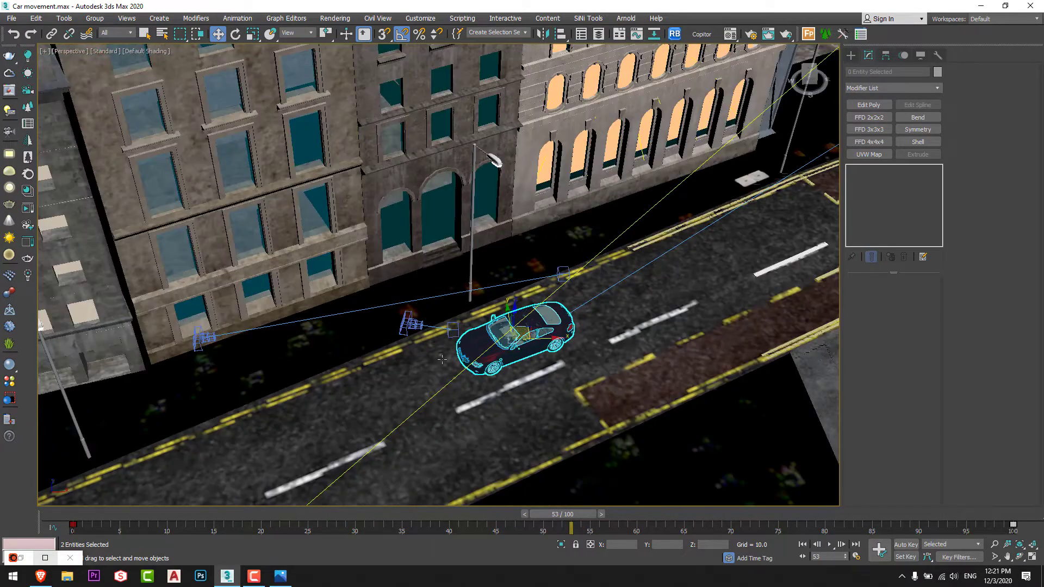
pyautogui.moveTo(566, 530); pyautogui.dragTo(609, 520)
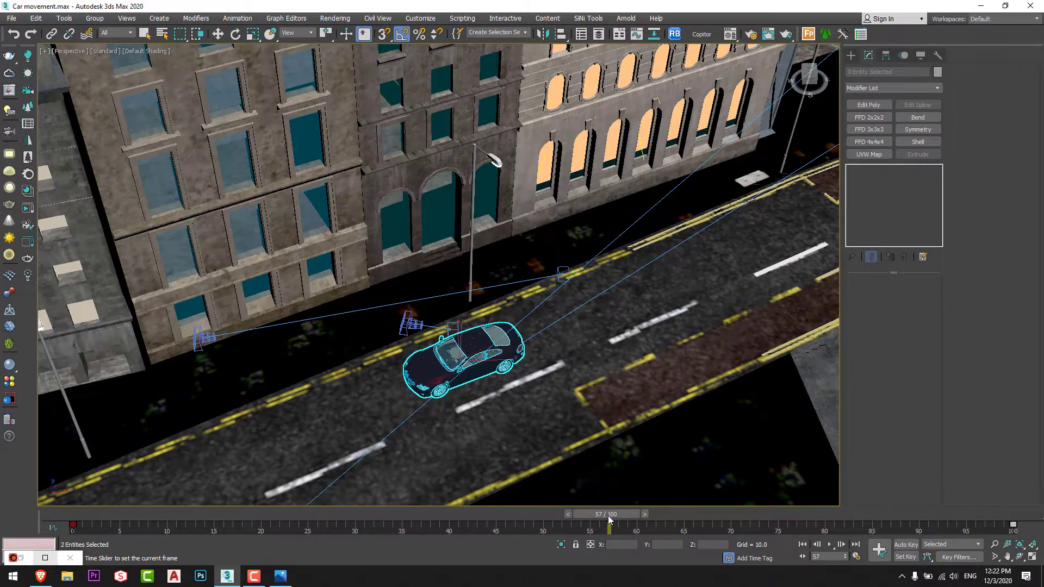
pyautogui.press('w')
pyautogui.keyDown('alt'); pyautogui.moveTo(625, 381); pyautogui.dragTo(506, 375, button='middle'); pyautogui.keyUp('alt')
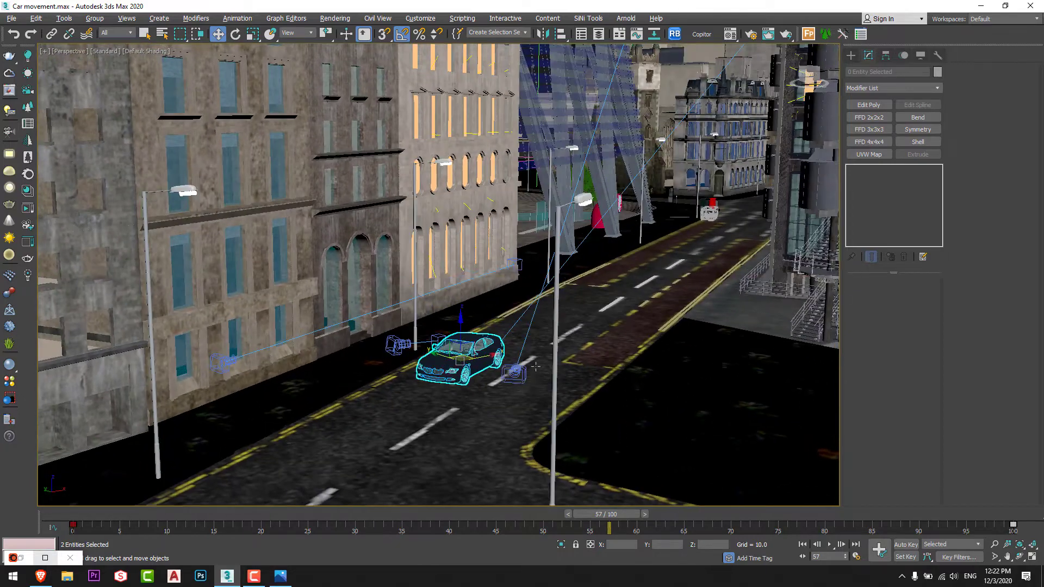
# Step: Switch to the CoronaCamera002 view with that camera selected, and start a Corona interactive render of frame 57
pyautogui.hotkey('alt', 'w')
pyautogui.rightClick(401, 396)
pyautogui.hotkey('alt', 'w')
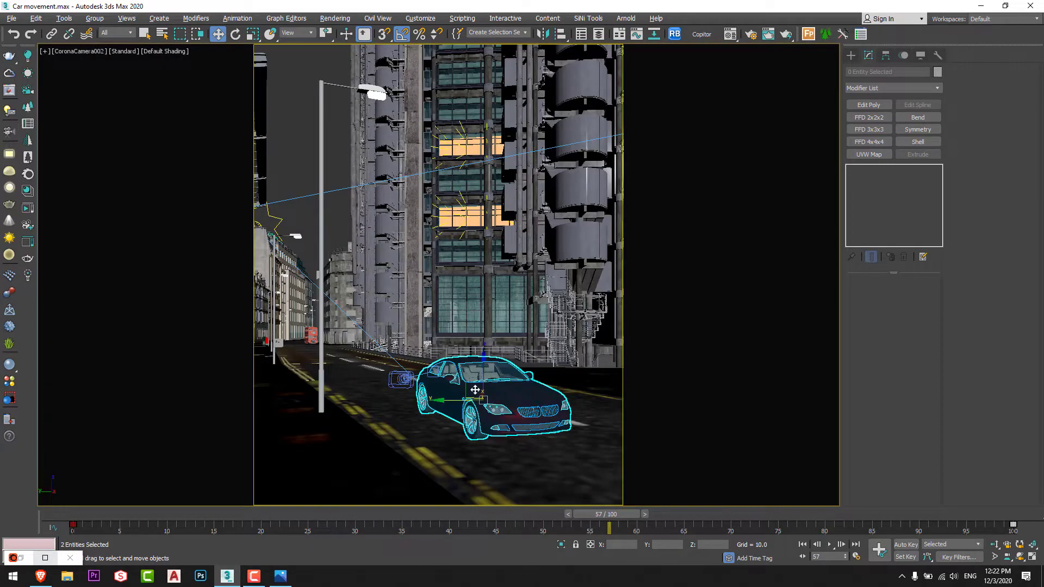
pyautogui.click(519, 356)
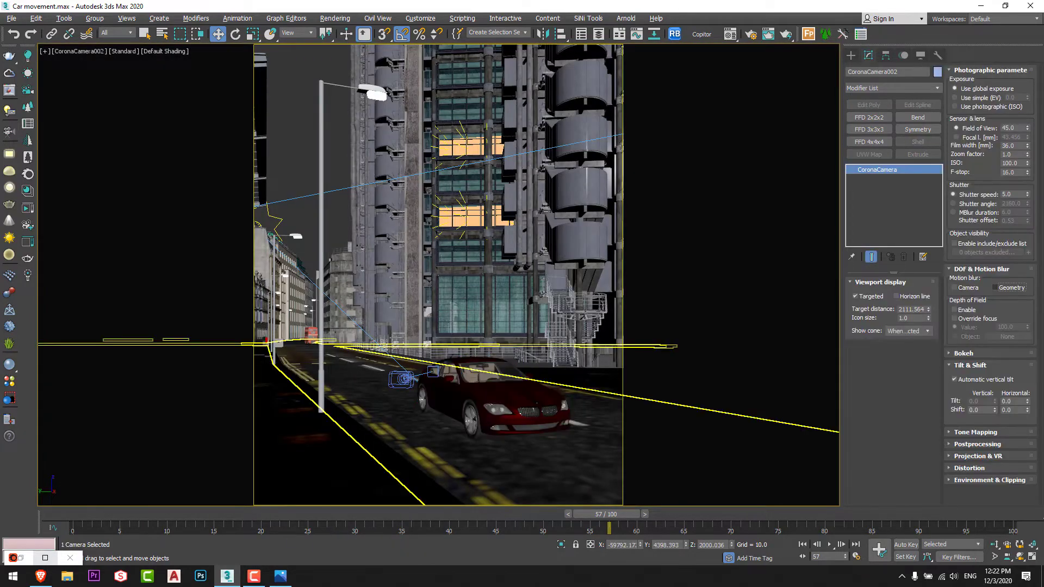
pyautogui.keyDown('alt'); pyautogui.moveTo(94, 298); pyautogui.dragTo(169, 267, button='middle'); pyautogui.keyUp('alt')
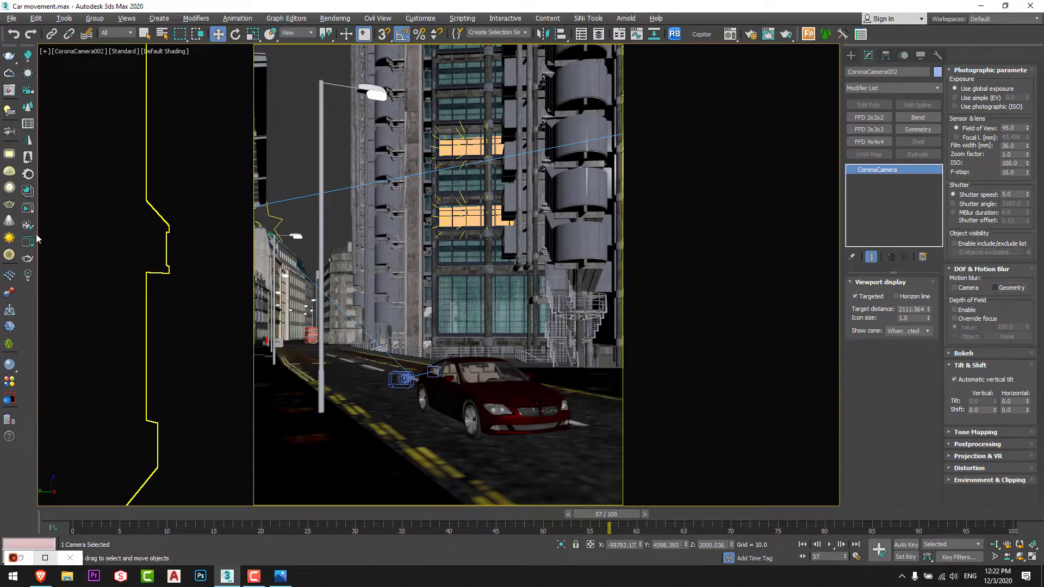
pyautogui.click(28, 208)
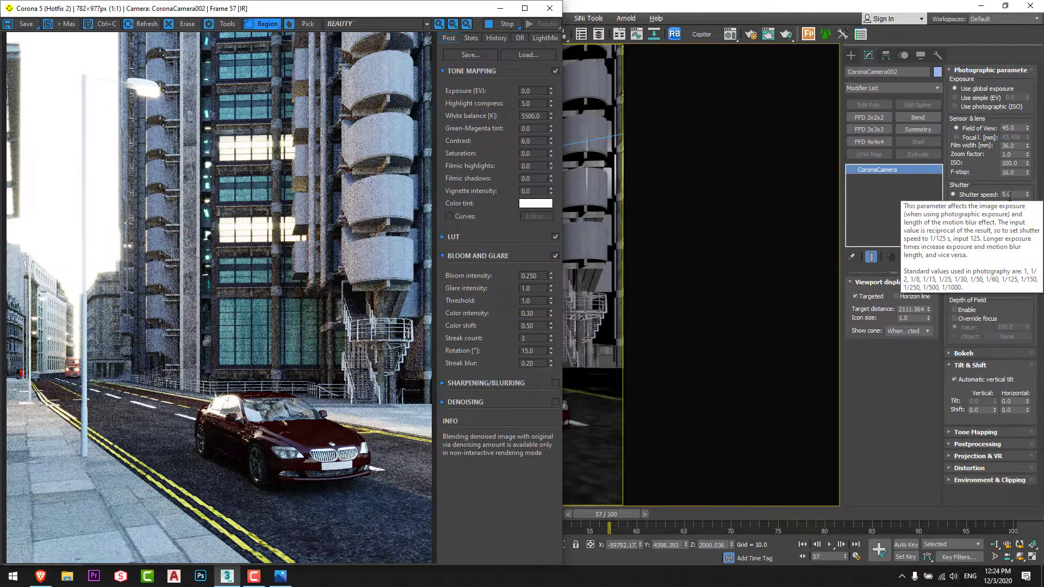
# Step: Examine the shutter speed row of the exposure chart in Photos, and return to the camera's shutter speed setting in 3ds Max
pyautogui.click(281, 577)
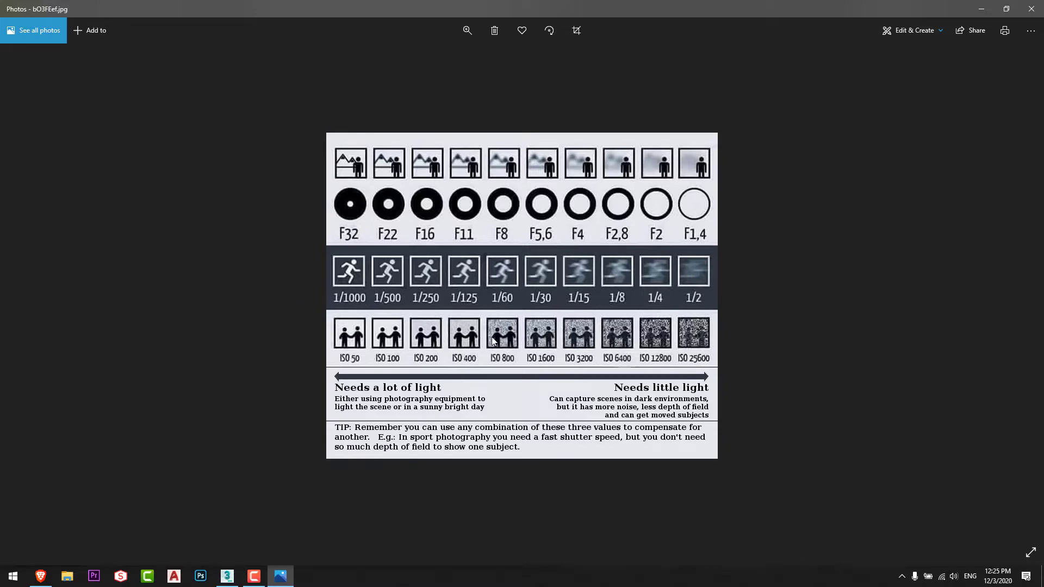
pyautogui.hotkey('alt', 'Tab')
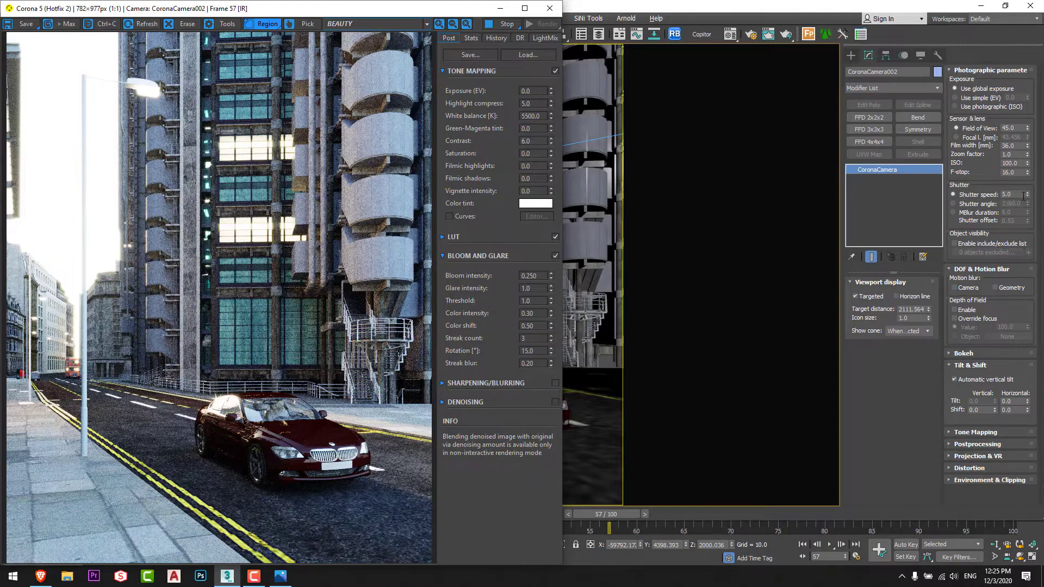
pyautogui.moveTo(1010, 196)
# Step: Enable Geometry motion blur for the camera and restrict the interactive render to a region around the car and road
pyautogui.click(995, 287)
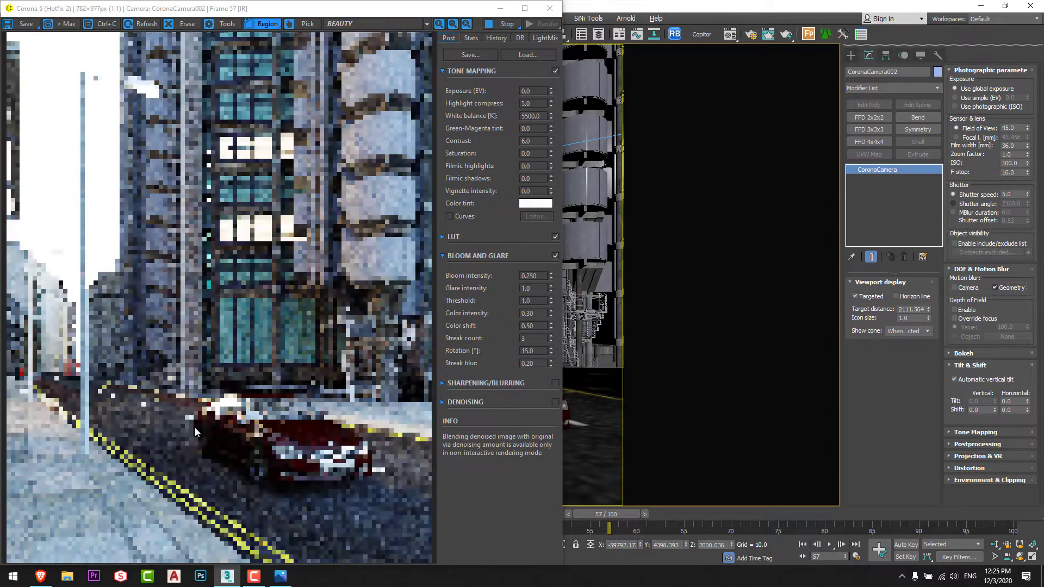
pyautogui.moveTo(154, 359); pyautogui.dragTo(476, 567)
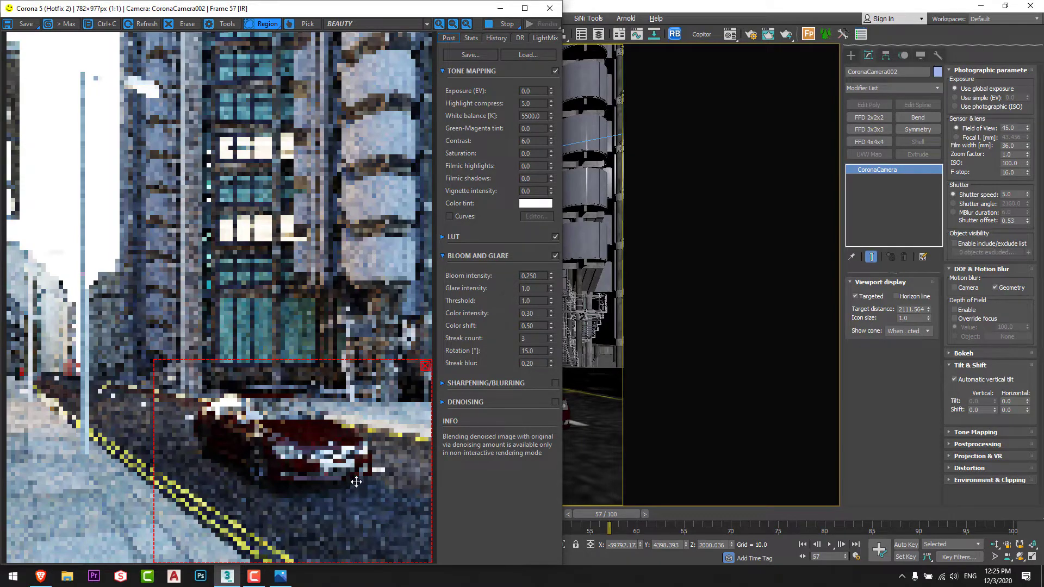
pyautogui.moveTo(354, 484); pyautogui.dragTo(320, 477)
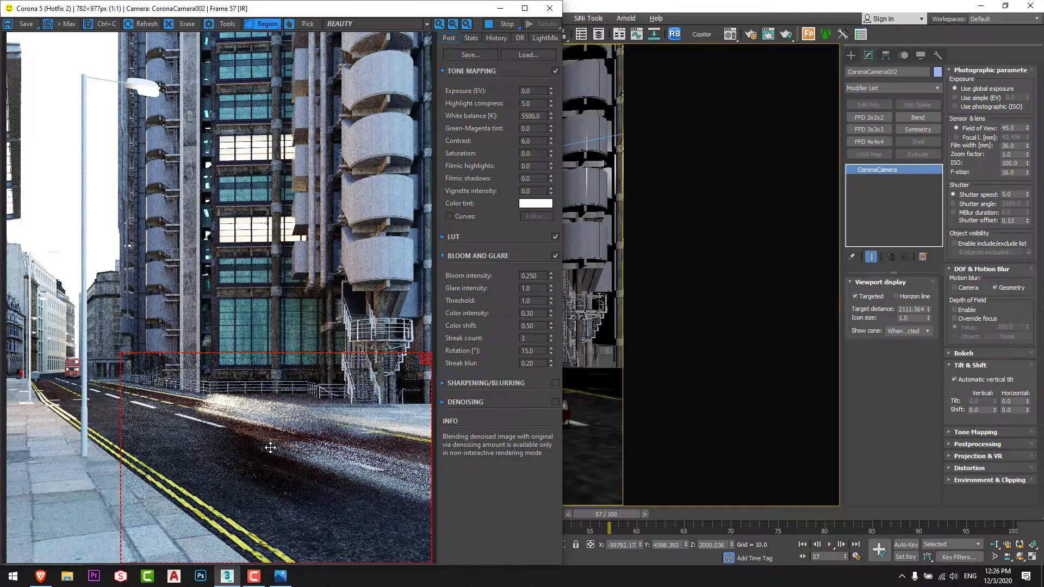
# Step: Inspect the motion-blurred car in the render and compare it with the exposure chart in Photos
pyautogui.scroll(2, 333, 465)
pyautogui.scroll(-2, 185, 466)
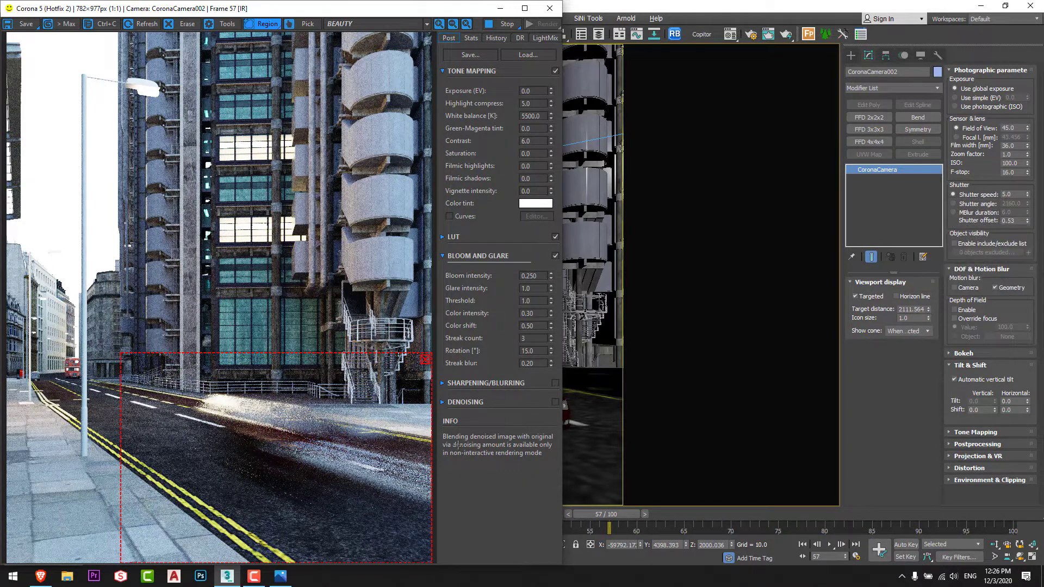
pyautogui.hotkey('alt', 'Tab')
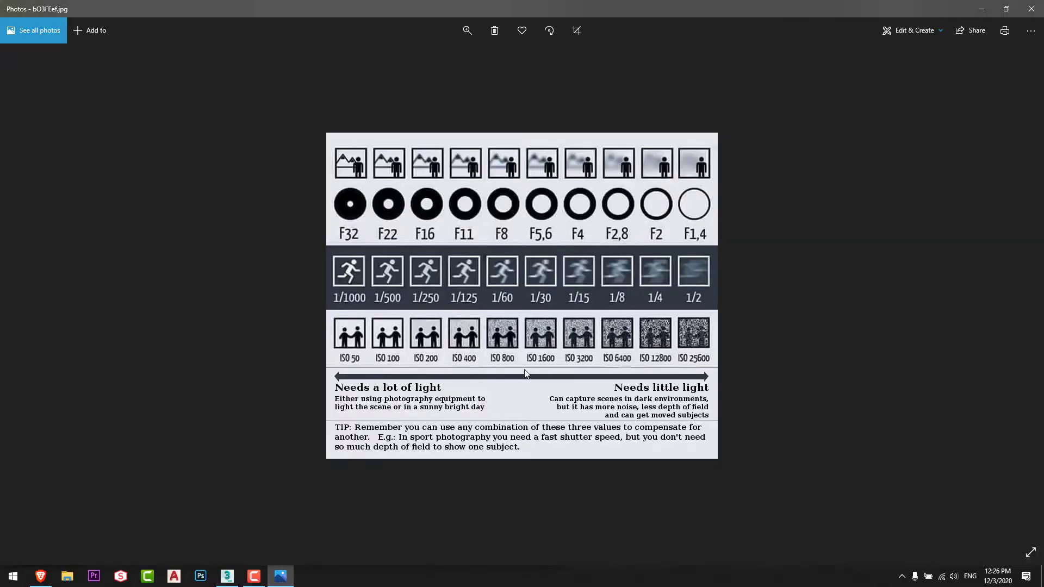
pyautogui.hotkey('alt', 'Tab')
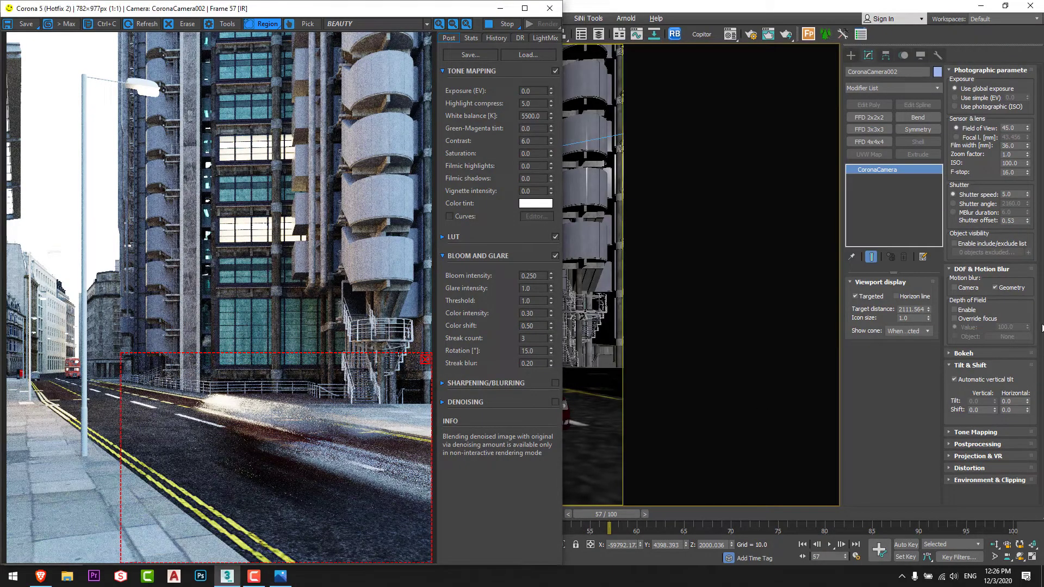
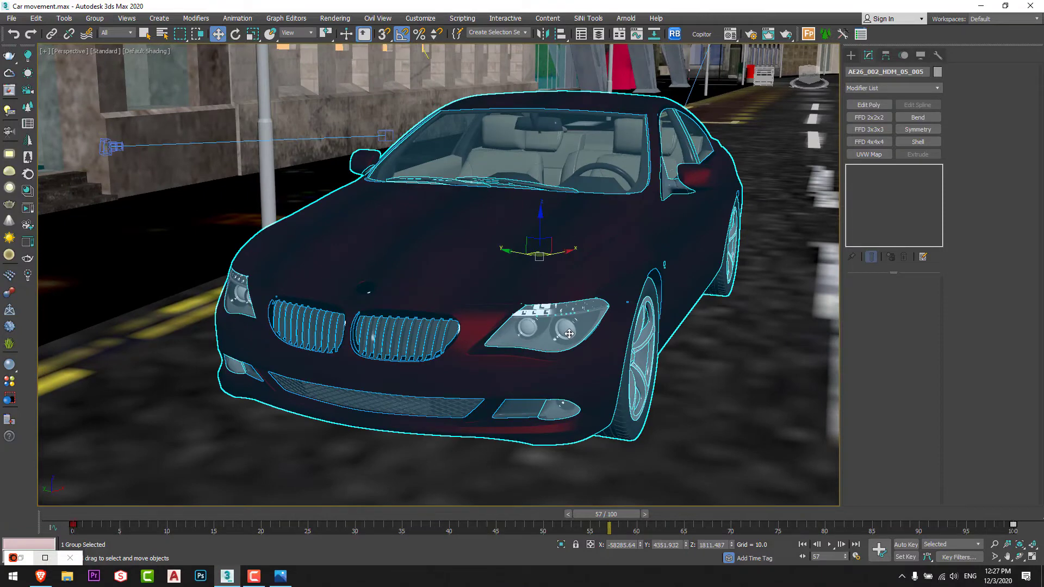
# Step: Bring up the Material Editor, open the car group and select the xenon headlight lenses
pyautogui.press('m')
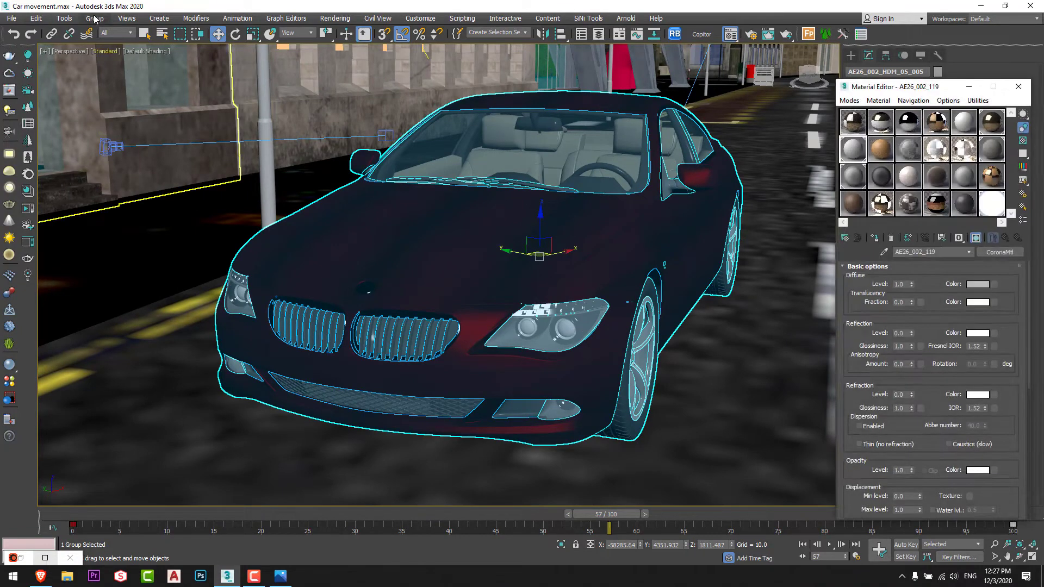
pyautogui.click(95, 19)
pyautogui.click(117, 65)
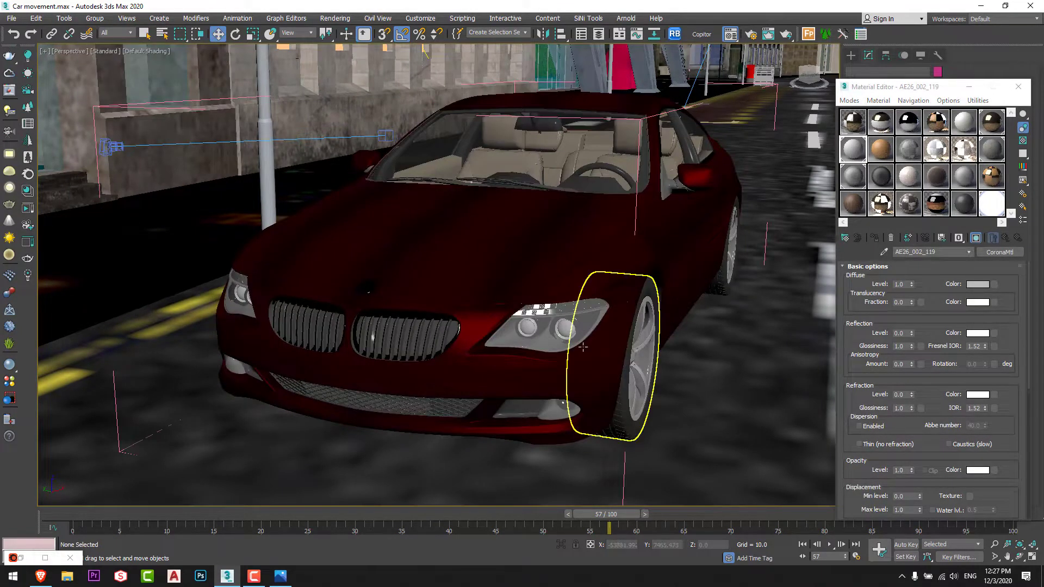
pyautogui.click(568, 328)
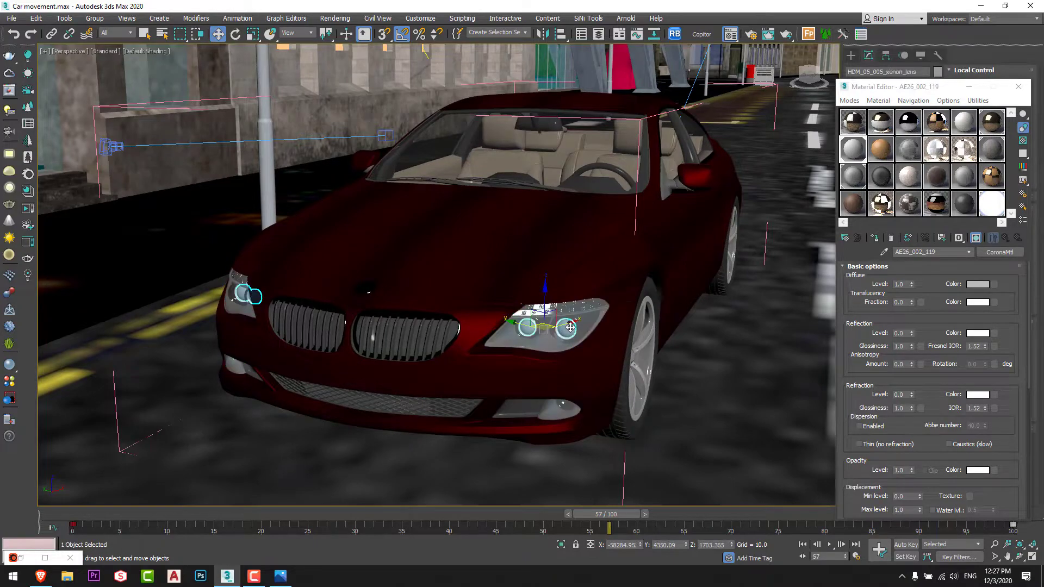
pyautogui.keyDown('alt'); pyautogui.moveTo(569, 327); pyautogui.dragTo(642, 326, button='middle'); pyautogui.keyUp('alt')
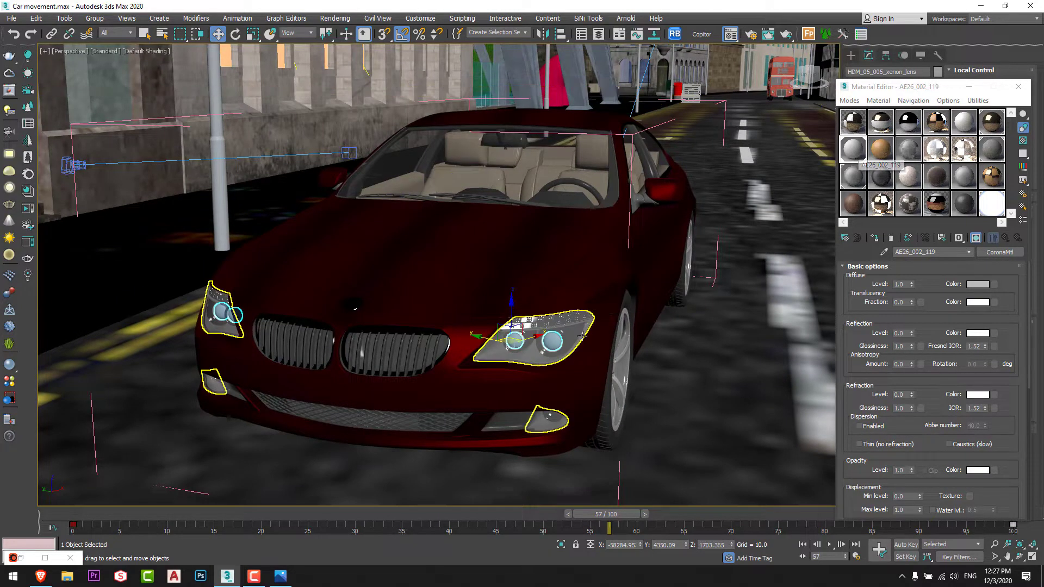
# Step: Change the headlight material AE26_002_119 to a CoronaLightMtl with intensity 200, and close the Material Editor
pyautogui.click(1003, 253)
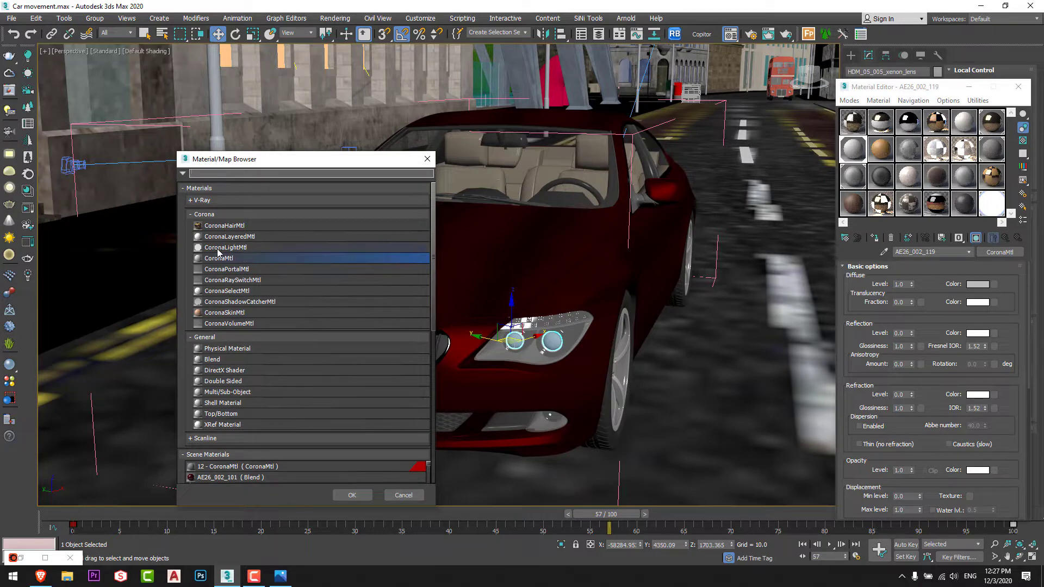
pyautogui.doubleClick(239, 248)
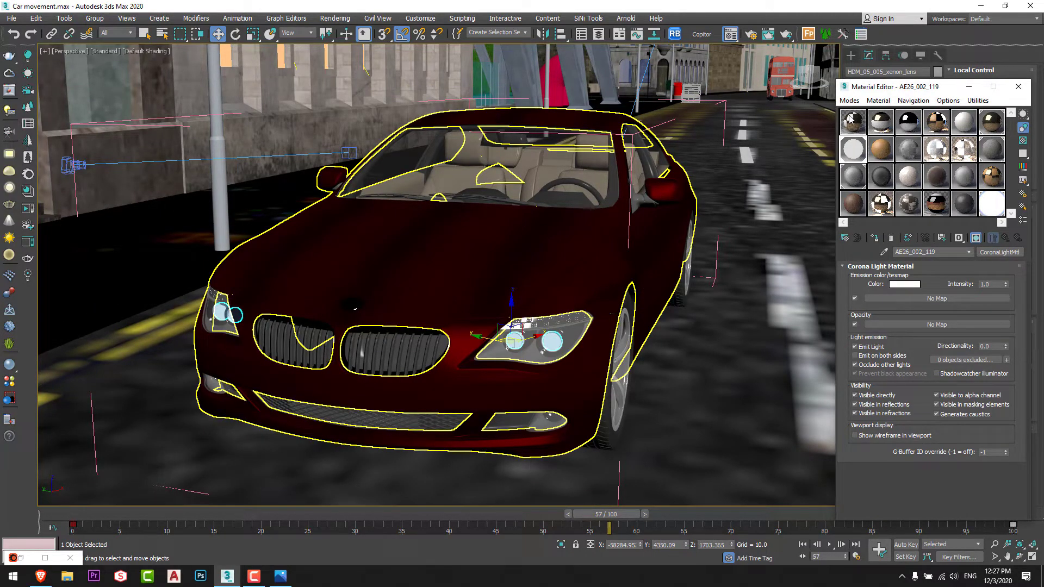
pyautogui.click(979, 285)
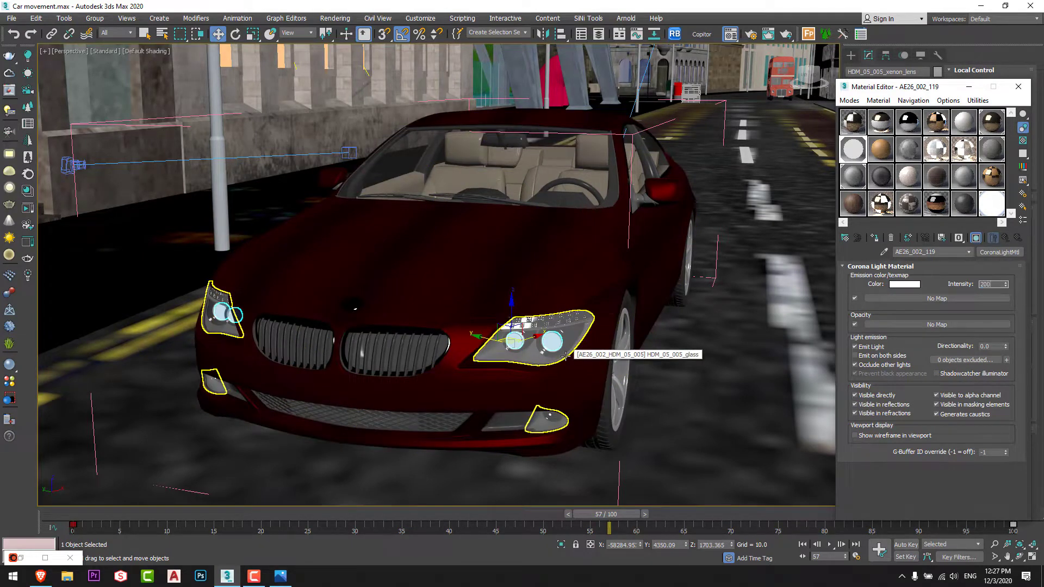
pyautogui.press('Return')
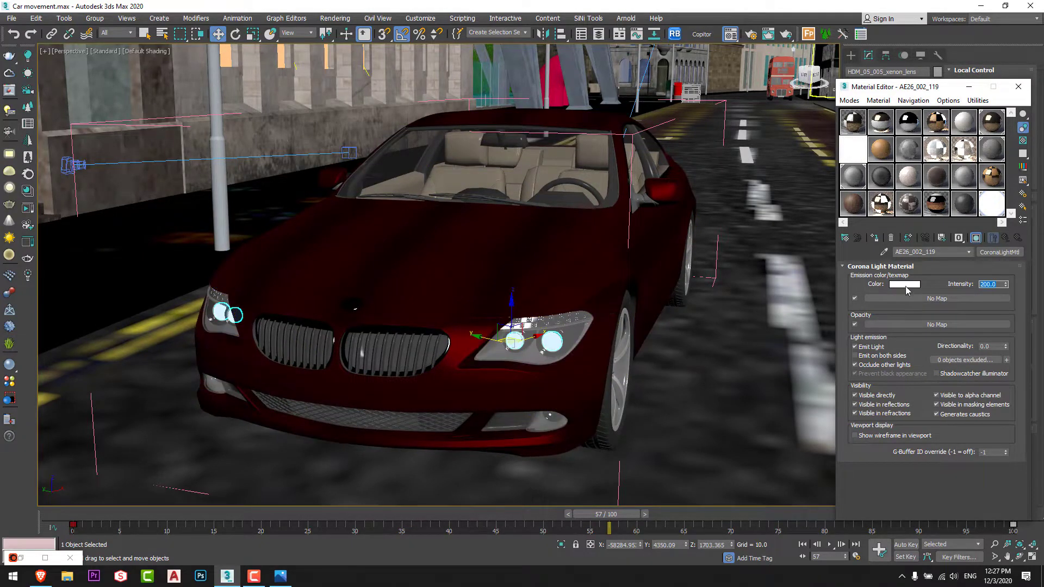
pyautogui.click(912, 284)
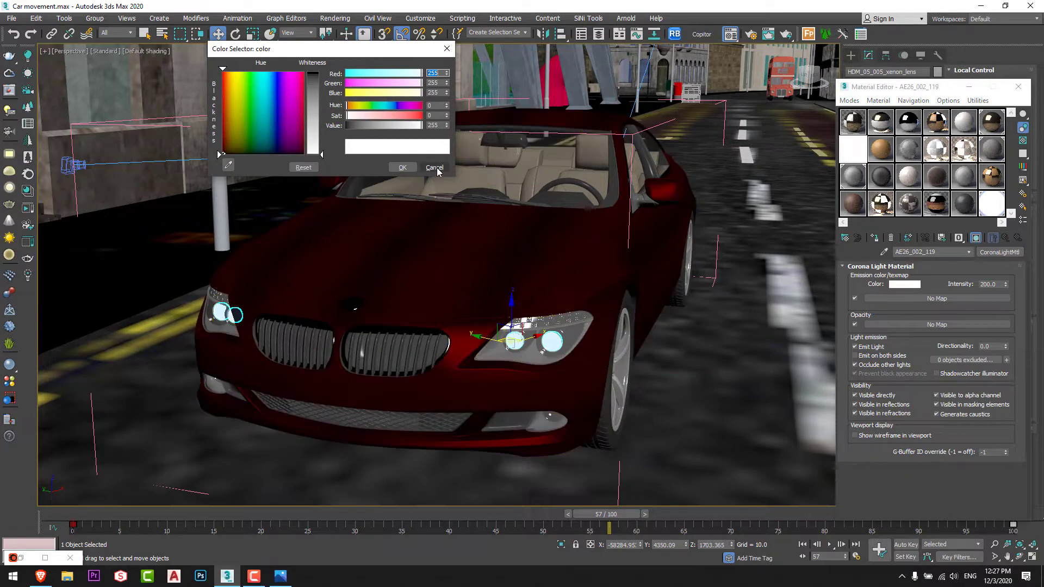
pyautogui.scroll(-5, 544, 271)
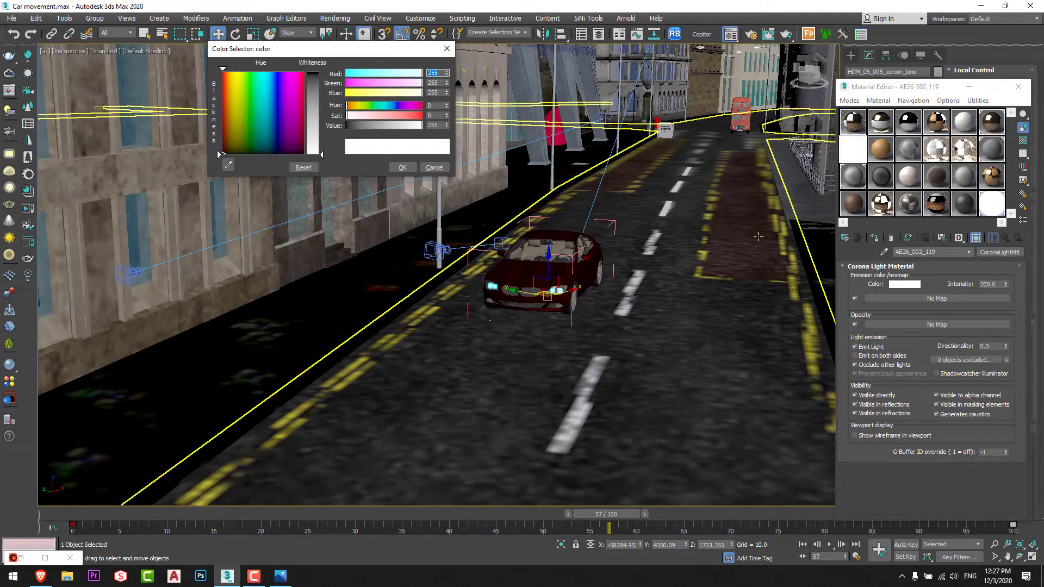
pyautogui.moveTo(680, 256); pyautogui.dragTo(723, 250, button='middle')
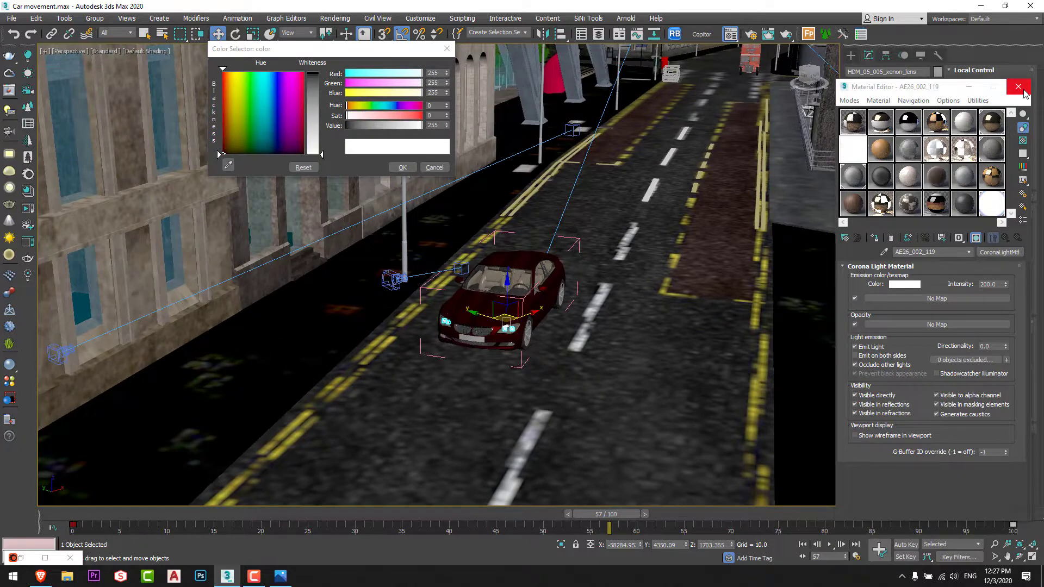
pyautogui.click(1020, 89)
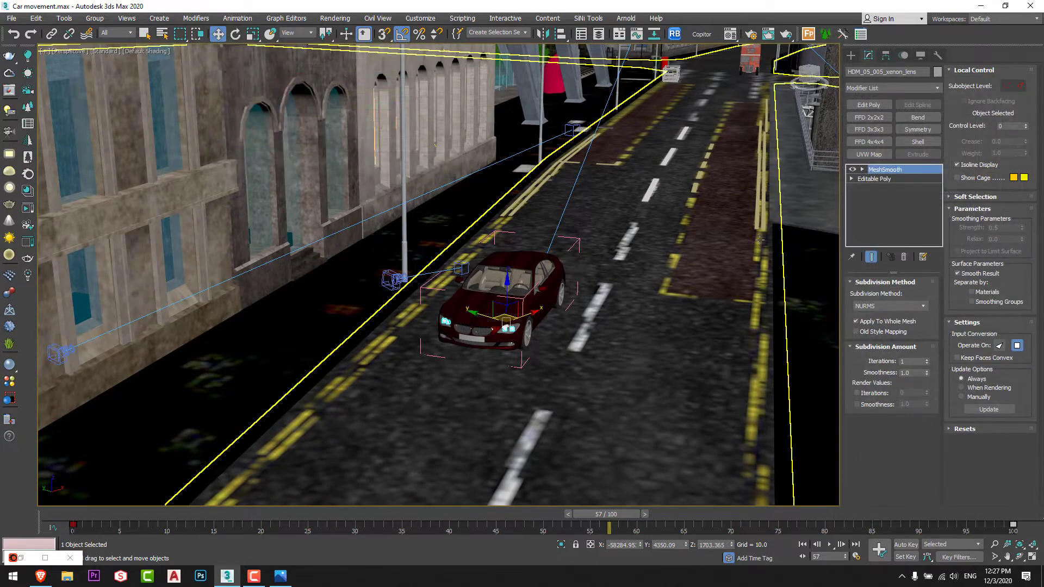
# Step: Start the CoronaLight tool and set its colour to a Kelvin temperature of 3500 as a colour reference
pyautogui.click(28, 56)
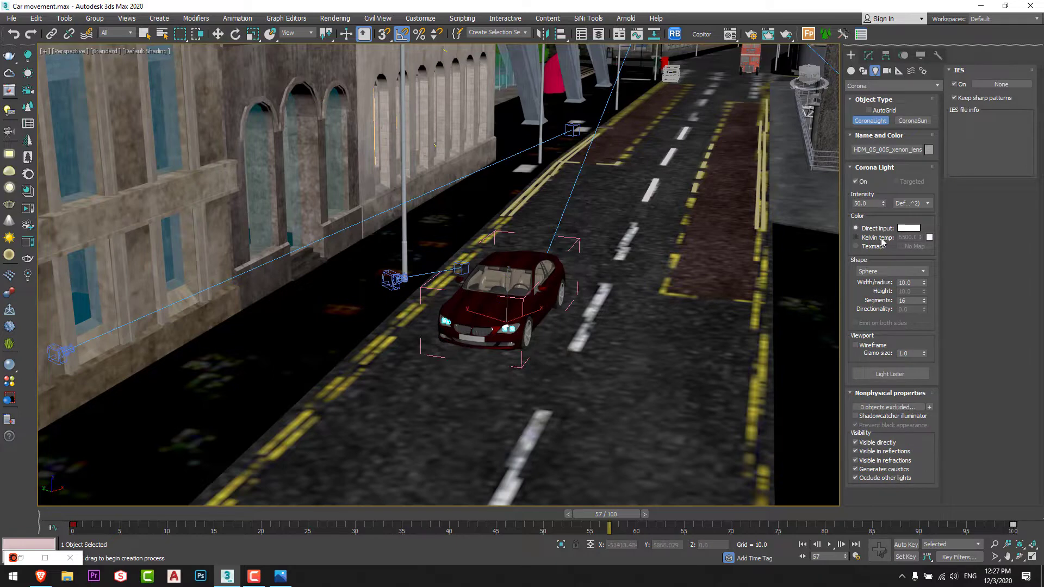
pyautogui.click(881, 241)
pyautogui.doubleClick(903, 237)
pyautogui.write('3m')
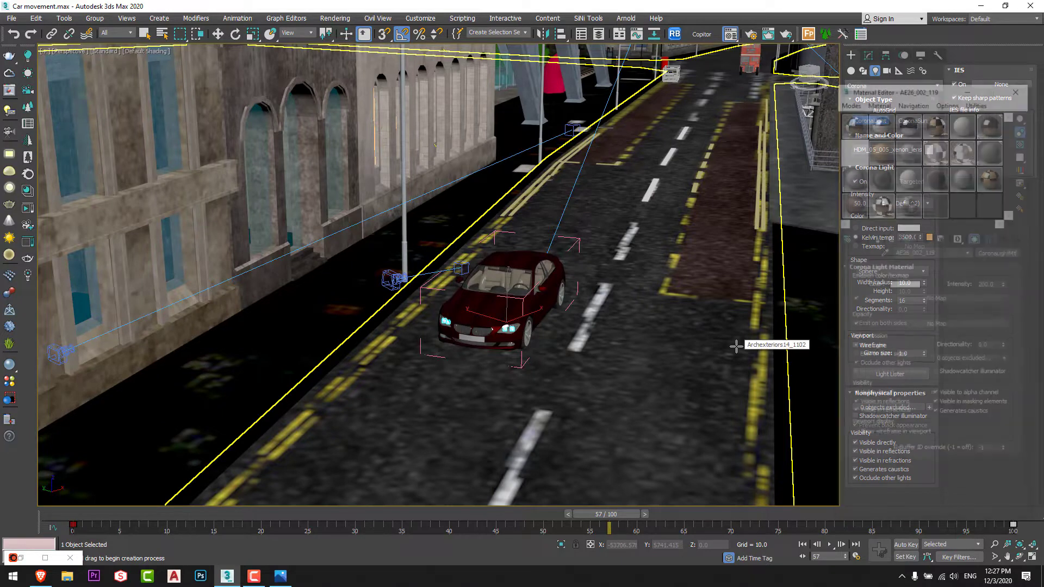
# Step: Sample the CoronaLight's 3500 K swatch as the emission colour of headlight material AE26_002_119, and close the Material Editor
pyautogui.moveTo(889, 91); pyautogui.dragTo(692, 97)
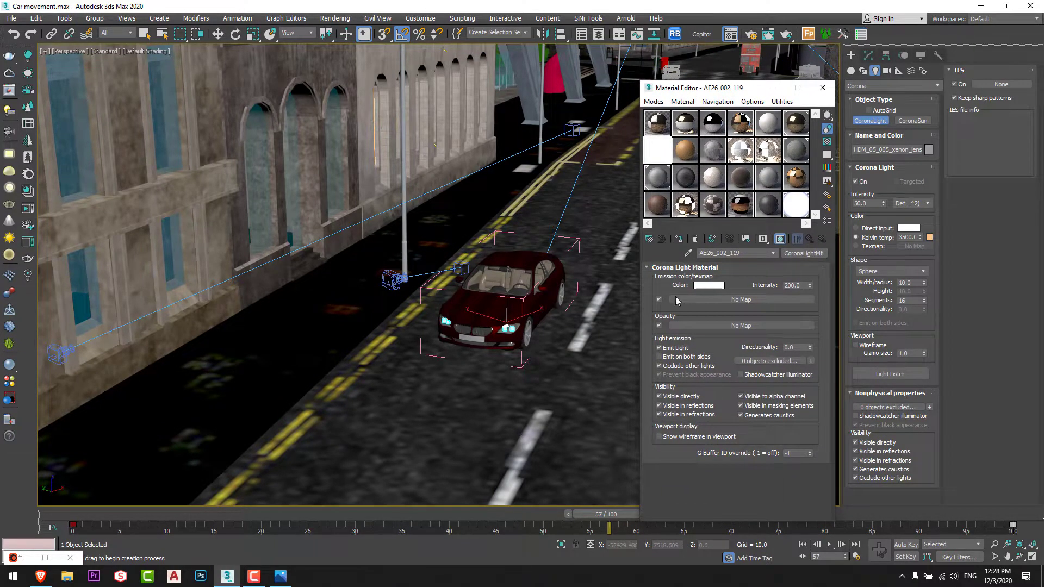
pyautogui.click(708, 285)
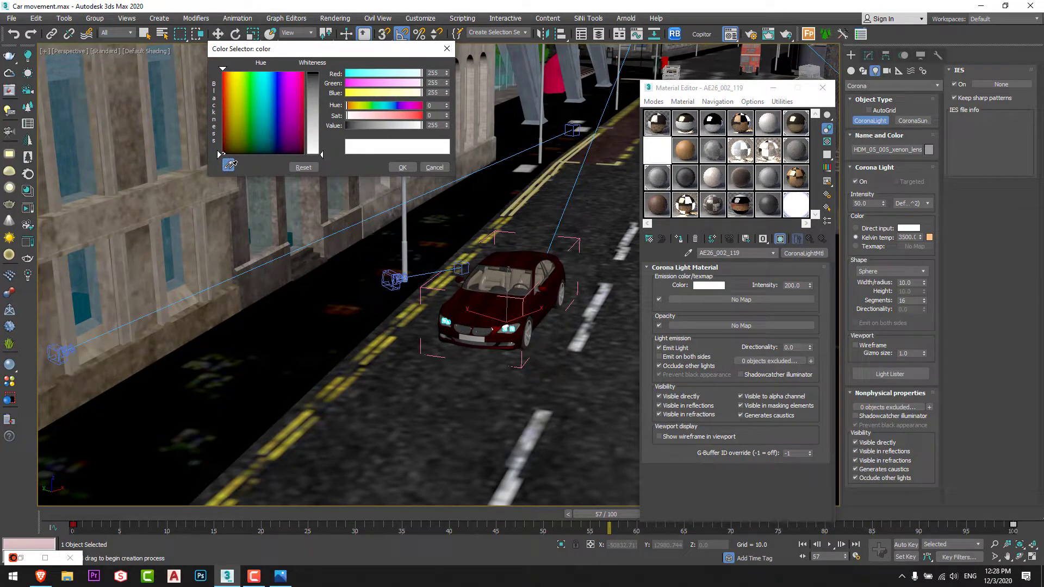
pyautogui.moveTo(228, 164); pyautogui.dragTo(932, 236)
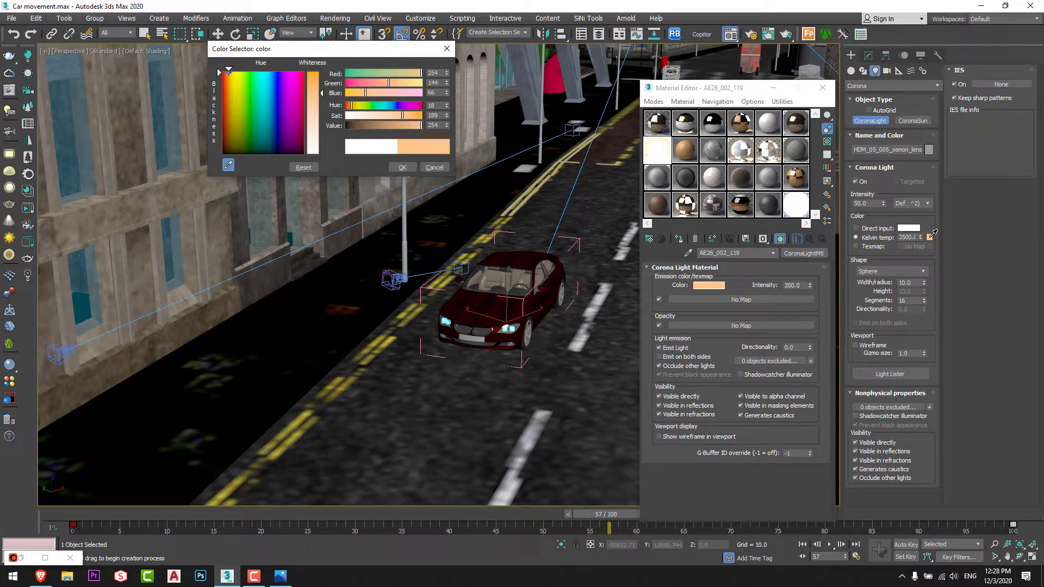
pyautogui.click(402, 167)
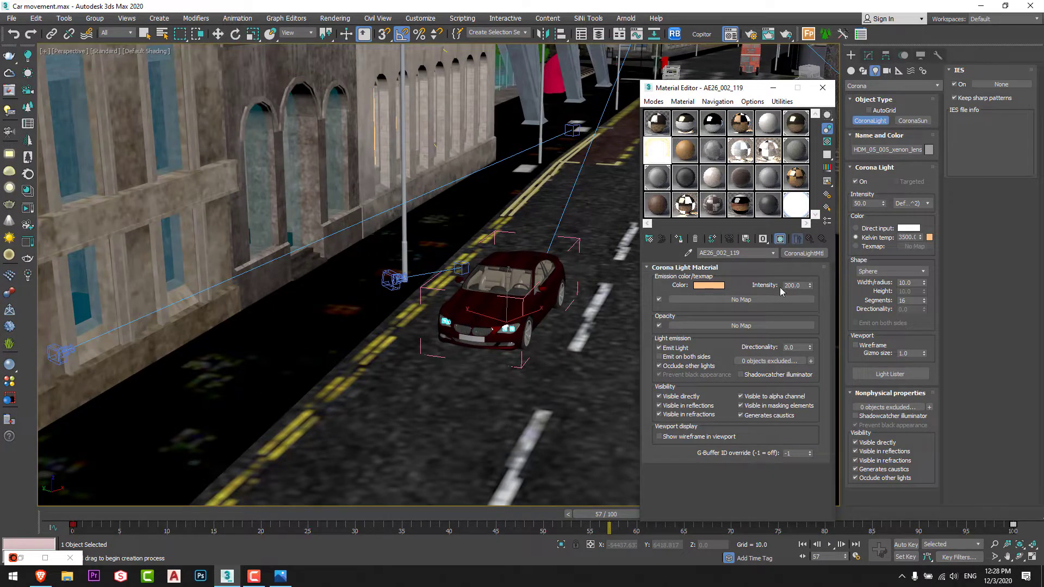
pyautogui.click(822, 87)
pyautogui.press('w')
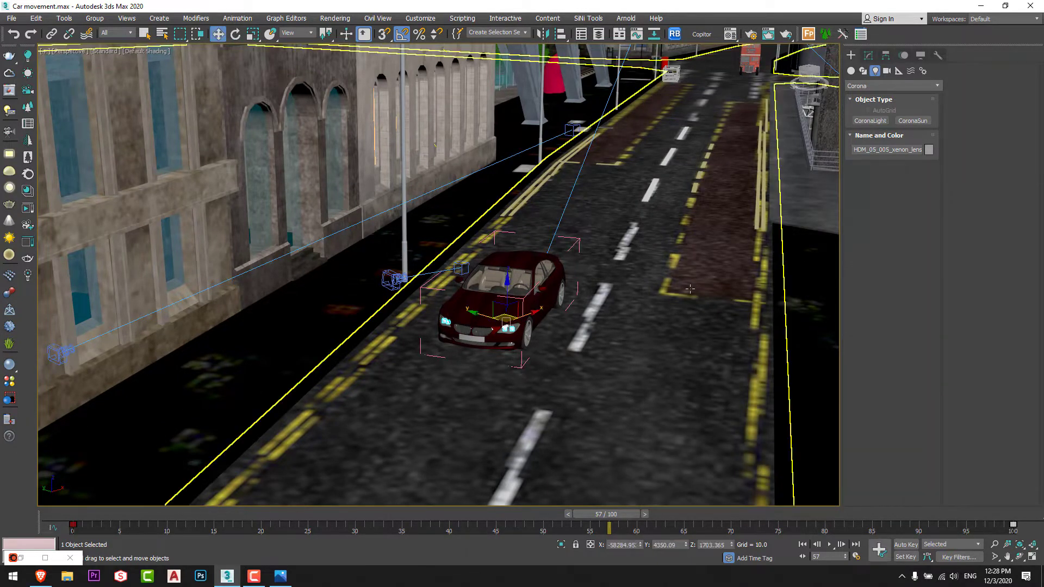
# Step: Check the headlight lenses up close, return to the CoronaCamera002 view and close the car group
pyautogui.press('z')
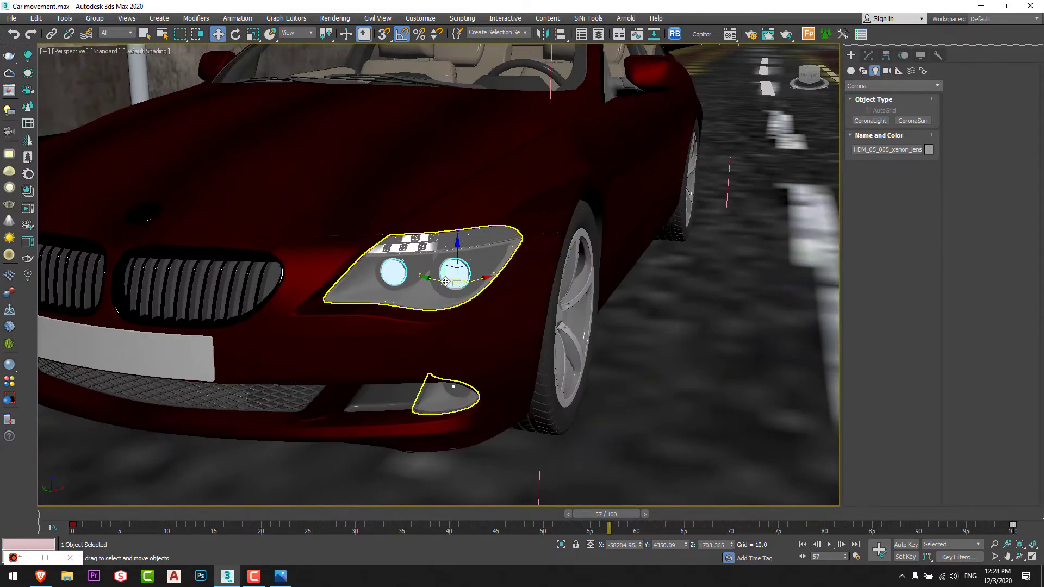
pyautogui.scroll(-6, 453, 290)
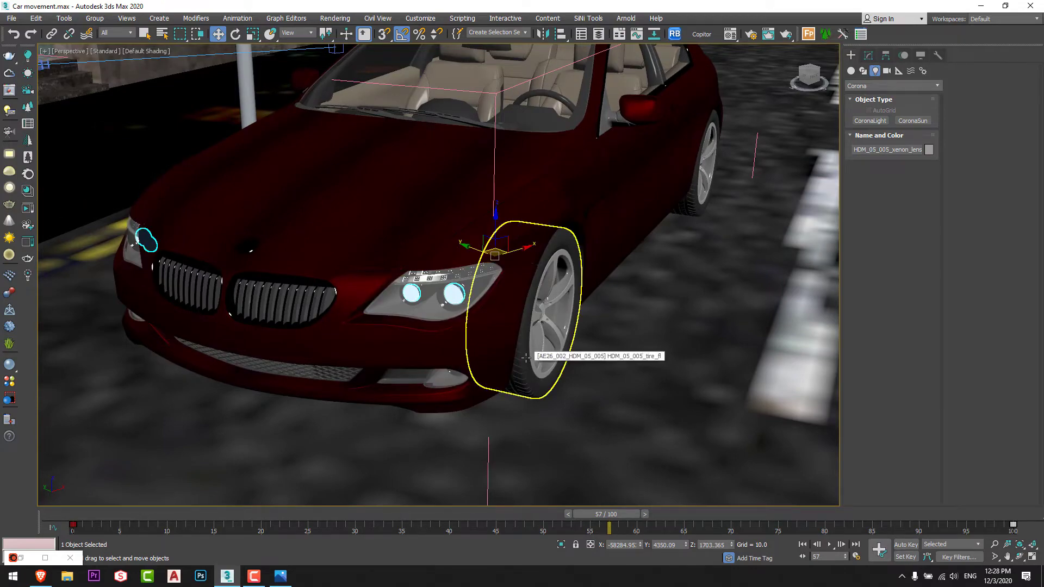
pyautogui.scroll(-6, 526, 357)
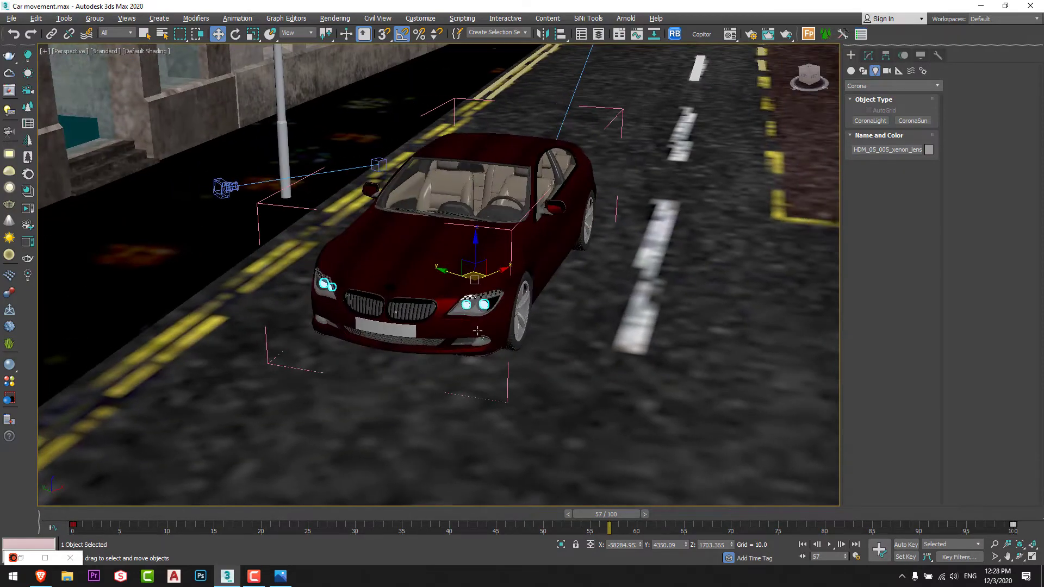
pyautogui.hotkey('alt', 'w')
pyautogui.hotkey('alt', 'w')
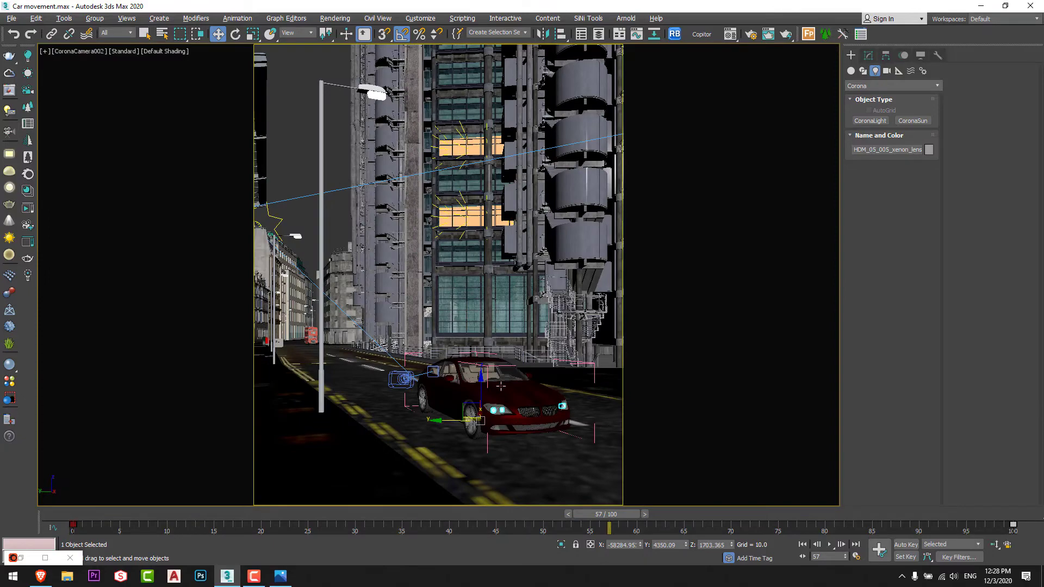
pyautogui.click(95, 18)
pyautogui.click(102, 104)
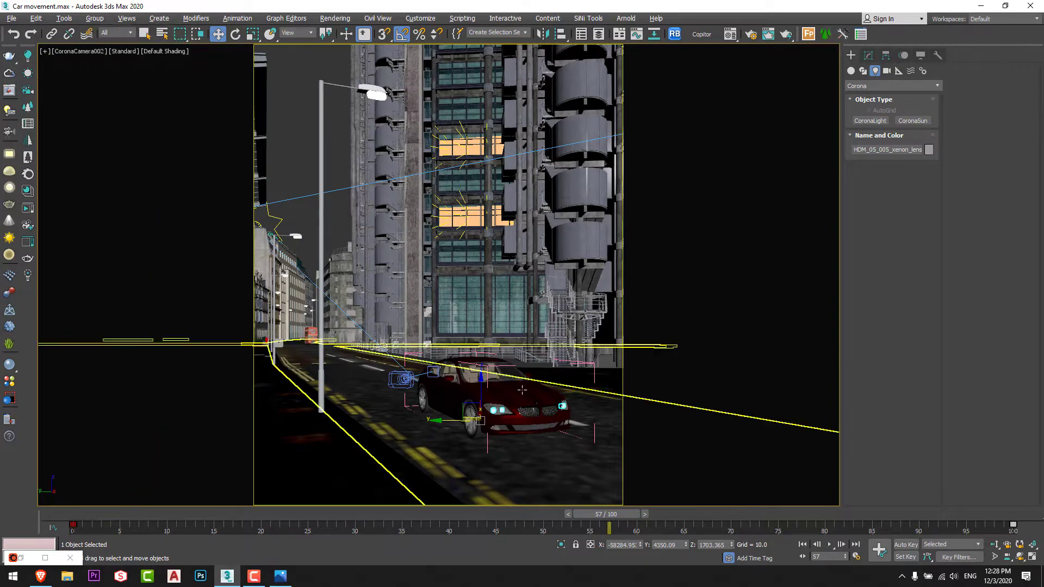
pyautogui.click(490, 396)
pyautogui.click(95, 18)
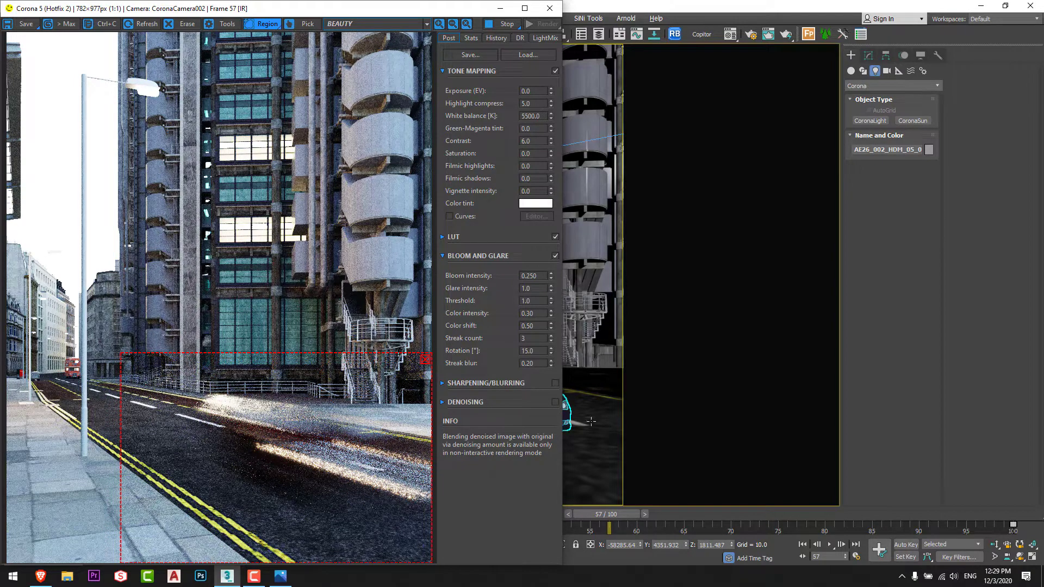
# Step: Switch to the browser, examine the night light-trail photos for "car movement effect night", and return to 3ds Max
pyautogui.click(40, 576)
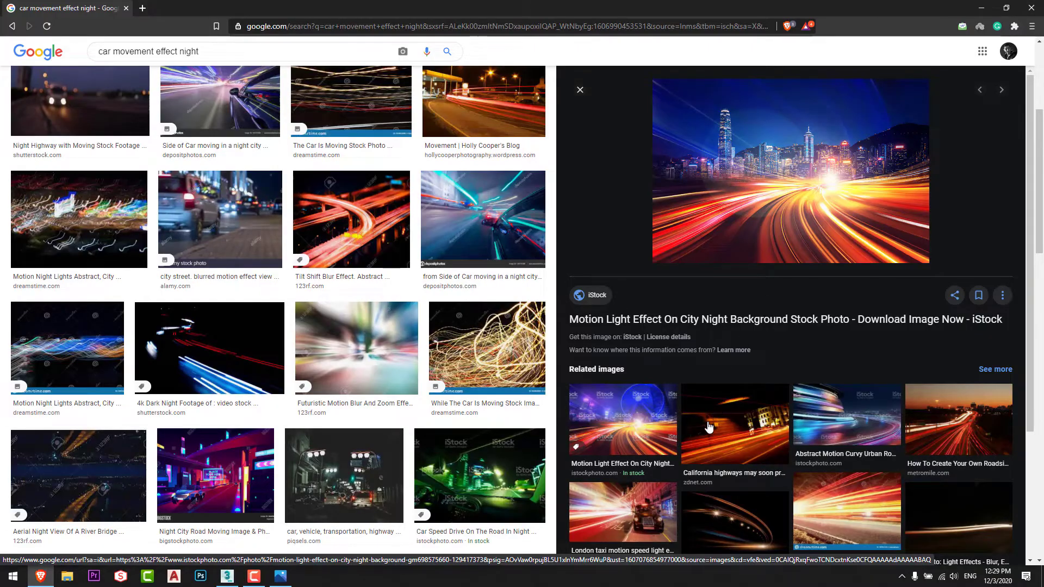
pyautogui.scroll(-3, 690, 367)
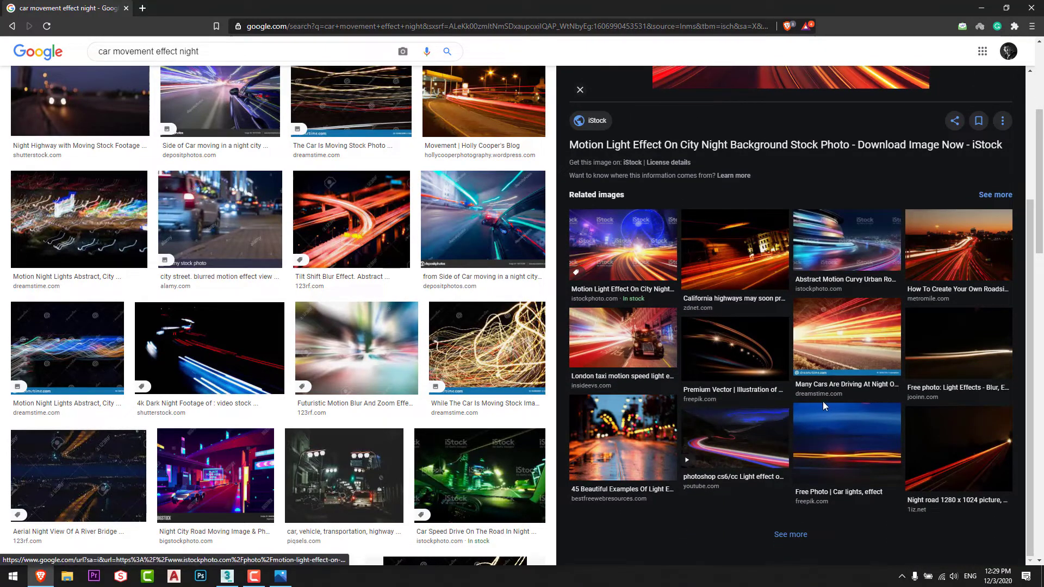
pyautogui.scroll(-2, 823, 401)
pyautogui.scroll(-1, 729, 440)
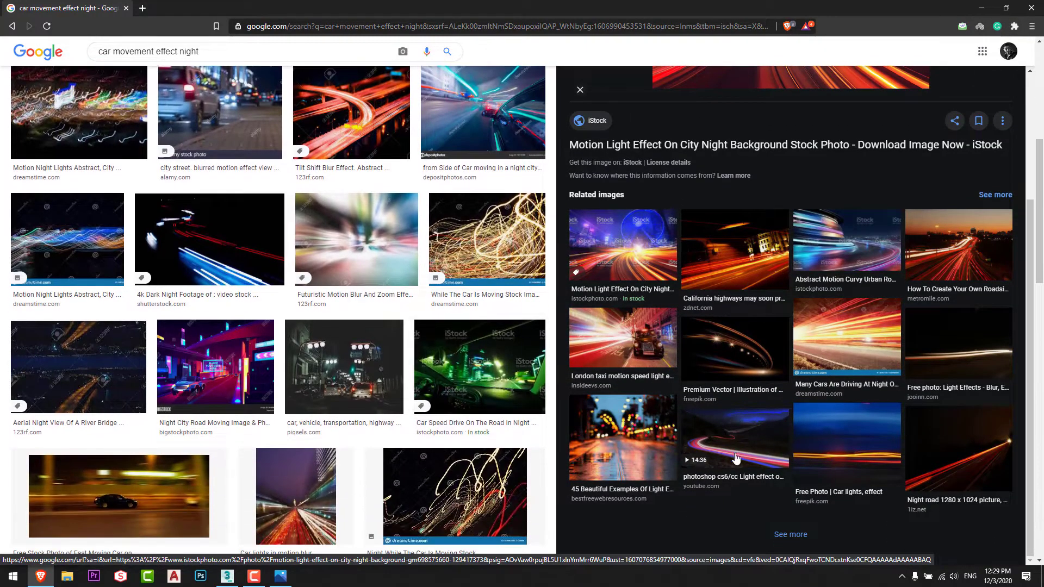
pyautogui.click(731, 438)
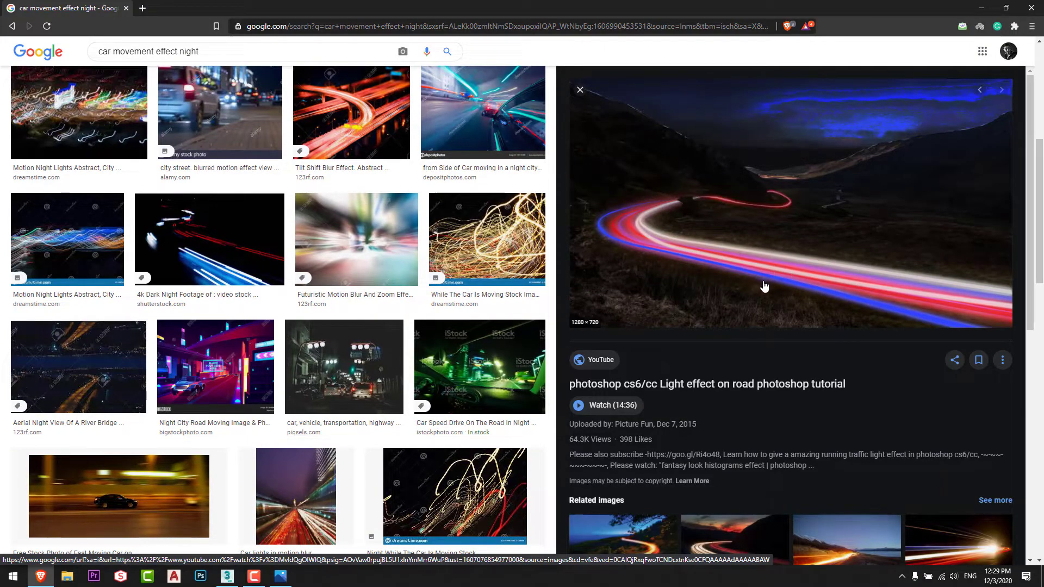
pyautogui.hotkey('alt', 'Tab')
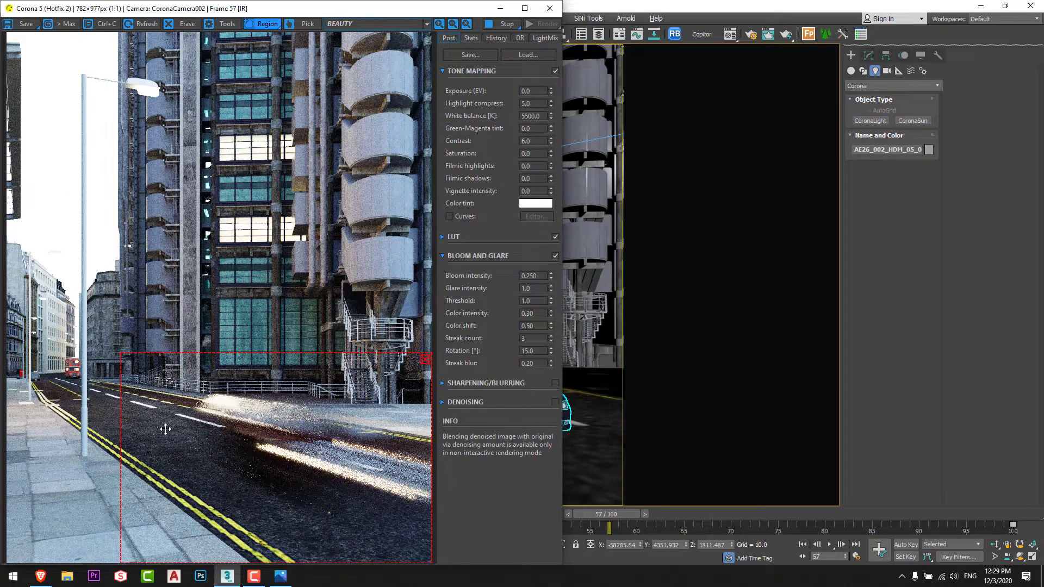
# Step: Move the render window out of the way, select CoronaCamera002 and show its parameters
pyautogui.moveTo(272, 9); pyautogui.dragTo(115, 8)
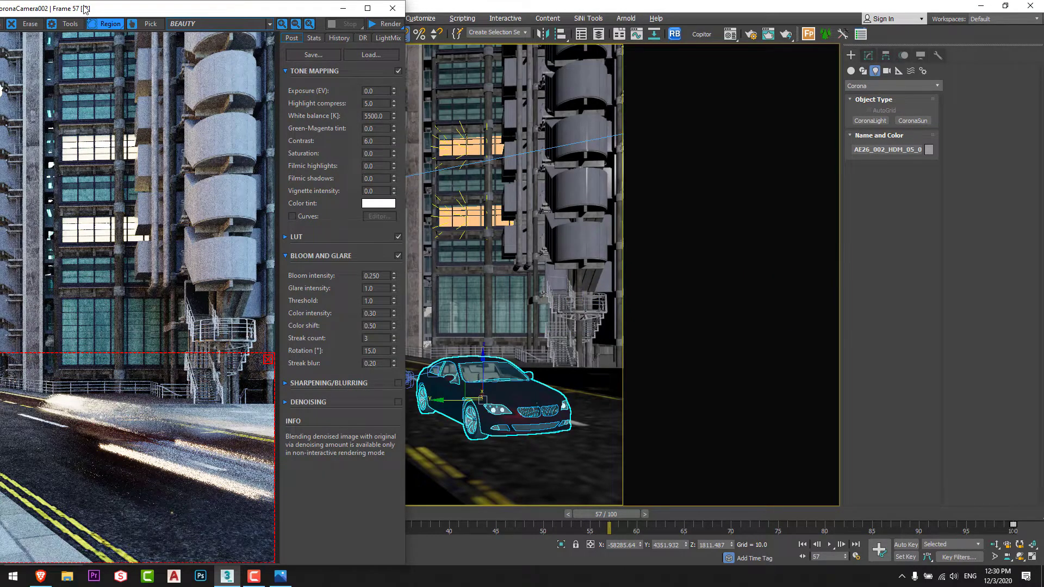
pyautogui.moveTo(85, 9); pyautogui.dragTo(70, 110)
pyautogui.click(78, 51)
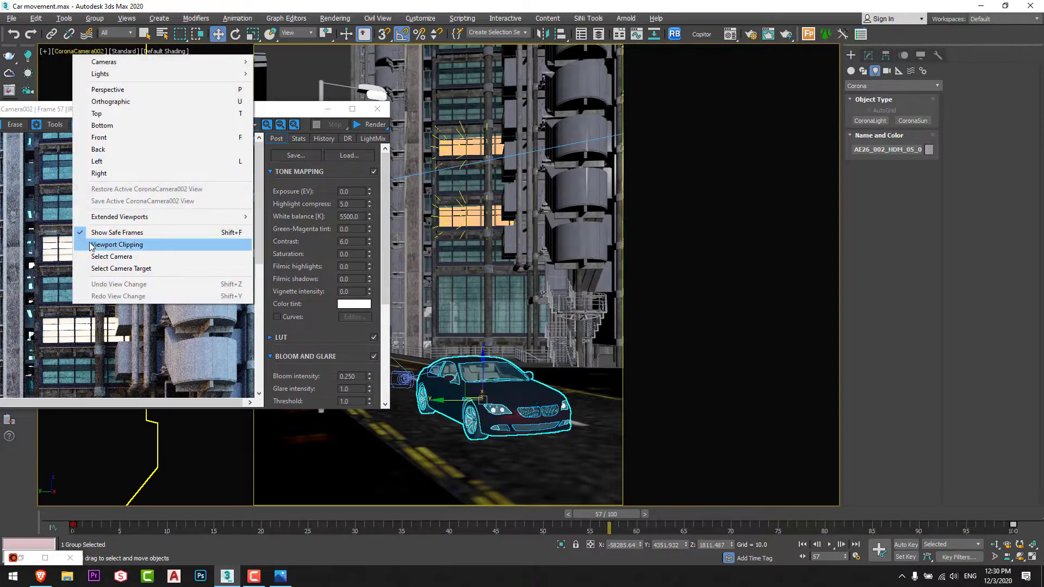
pyautogui.click(109, 256)
pyautogui.click(868, 55)
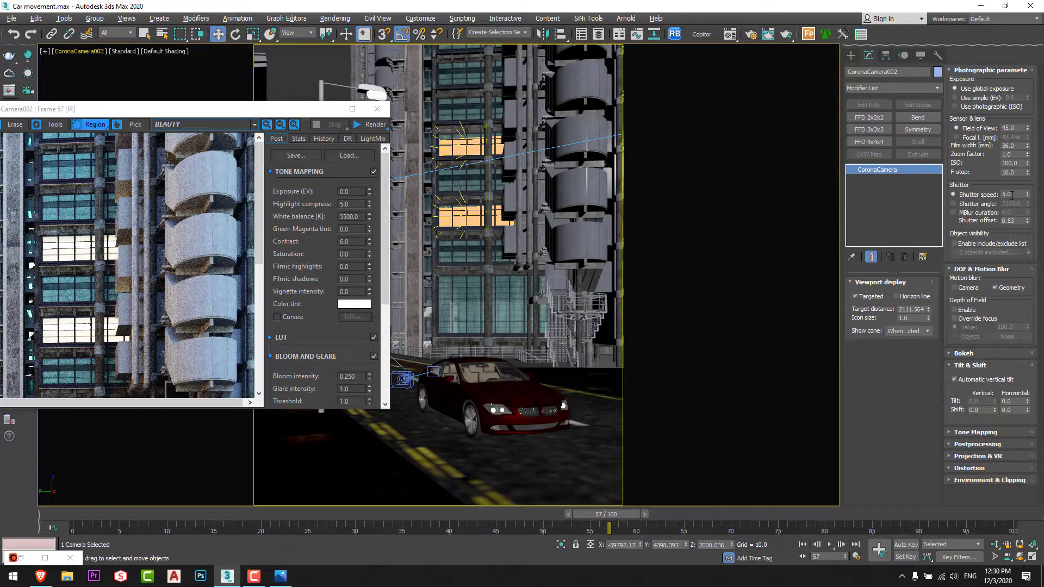
# Step: Set the camera's shutter speed to 200 and inspect the car and headlights in the enlarged render
pyautogui.doubleClick(1011, 194)
pyautogui.write('200')
pyautogui.press('Return')
pyautogui.click(352, 109)
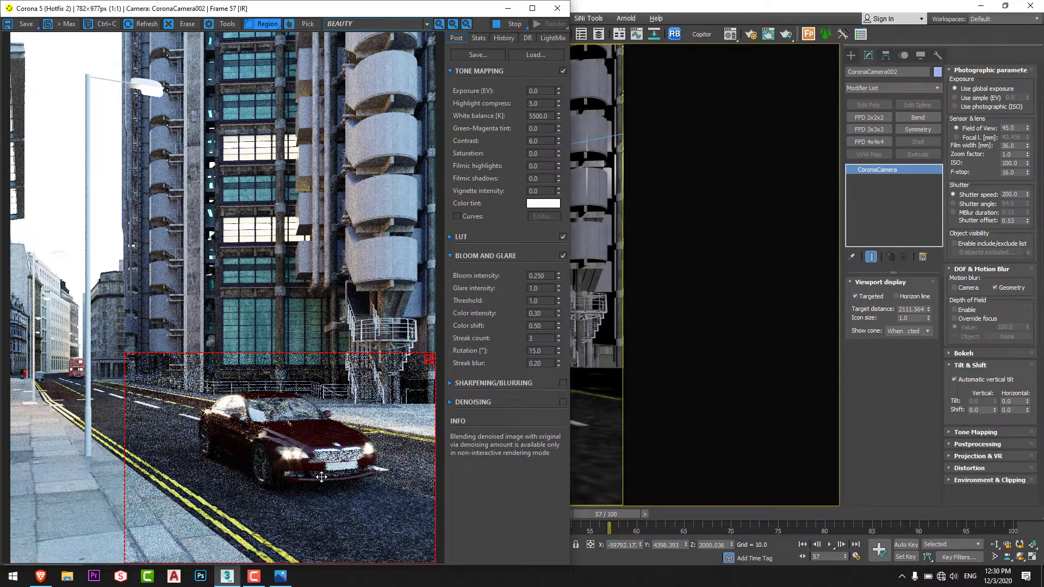
pyautogui.scroll(1, 312, 471)
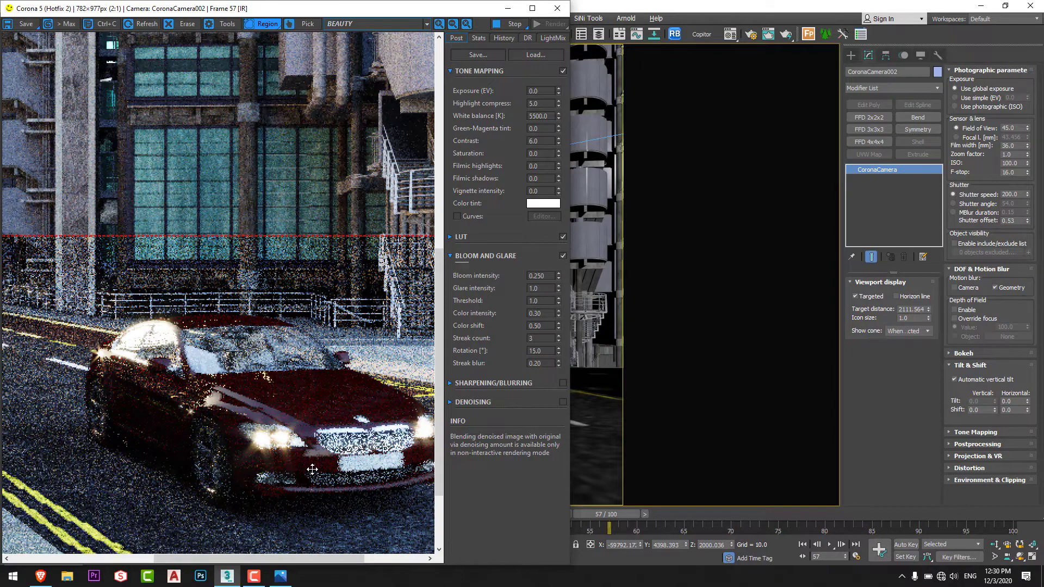
pyautogui.scroll(-1, 312, 469)
pyautogui.scroll(1, 275, 450)
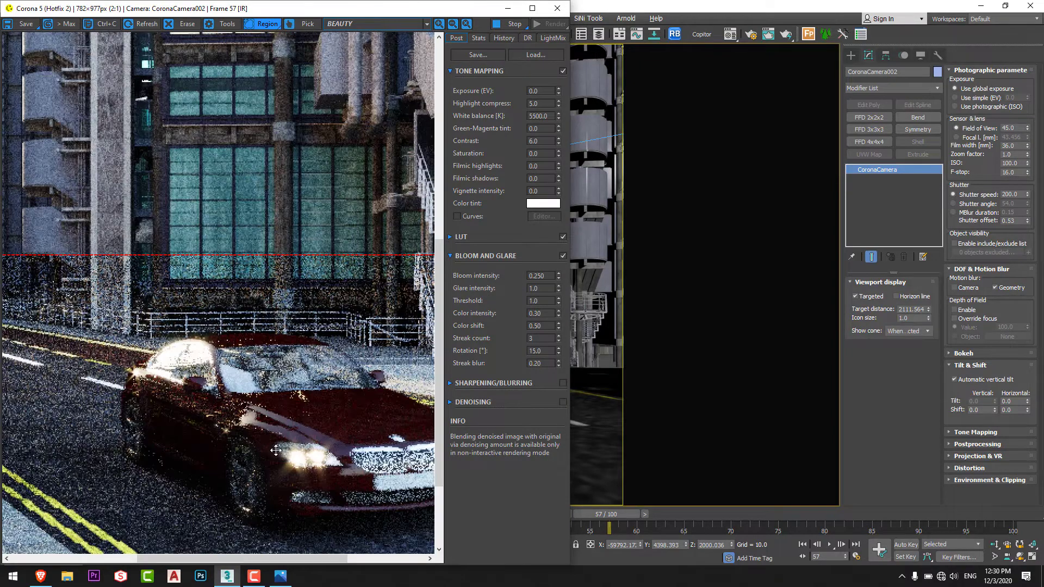
pyautogui.scroll(-1, 276, 450)
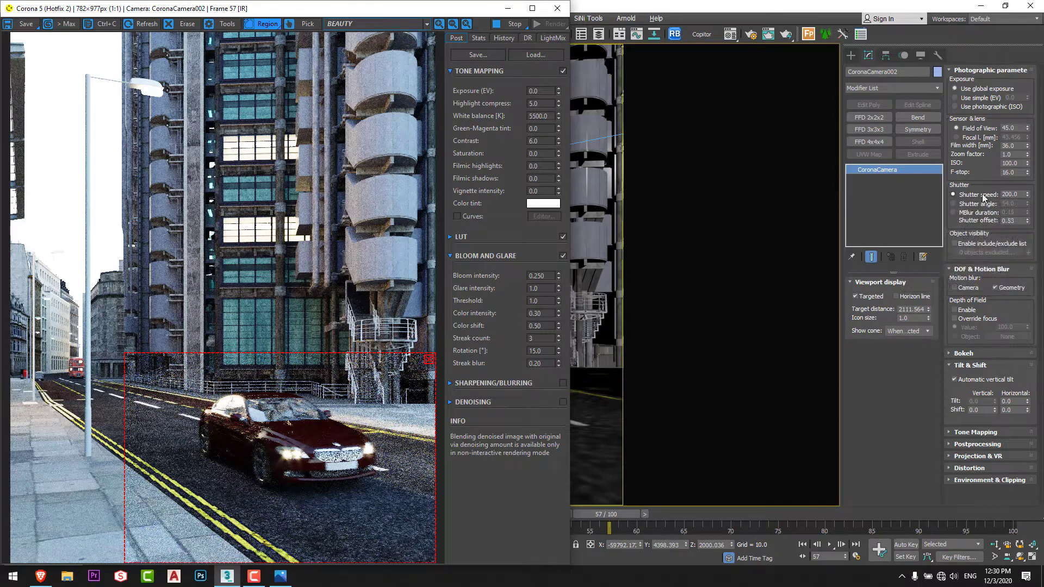
# Step: Set the camera's shutter speed to 1000 and inspect the car's sharpness in the render
pyautogui.doubleClick(1014, 194)
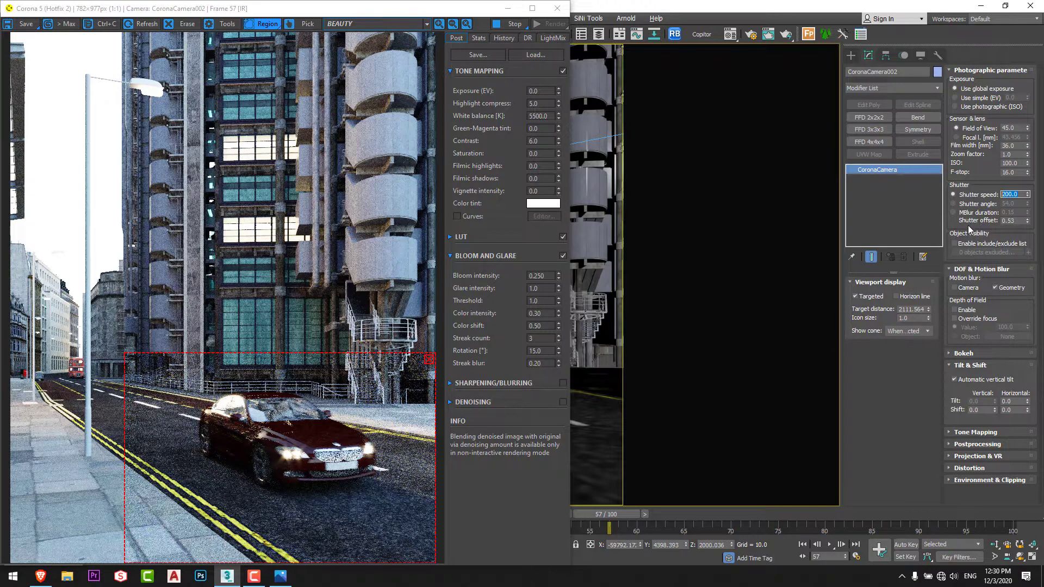
pyautogui.write('1000')
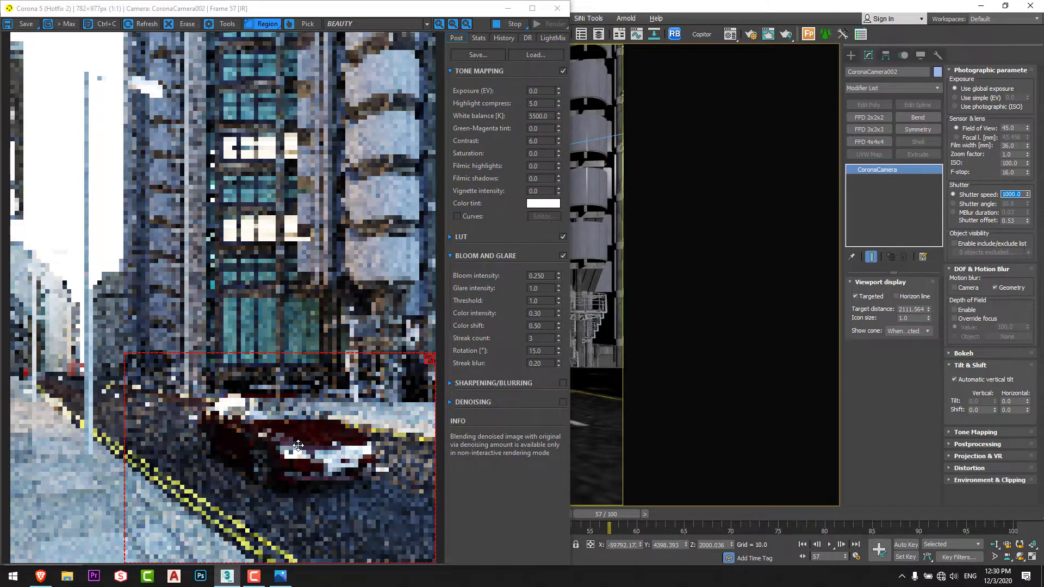
pyautogui.scroll(3, 298, 445)
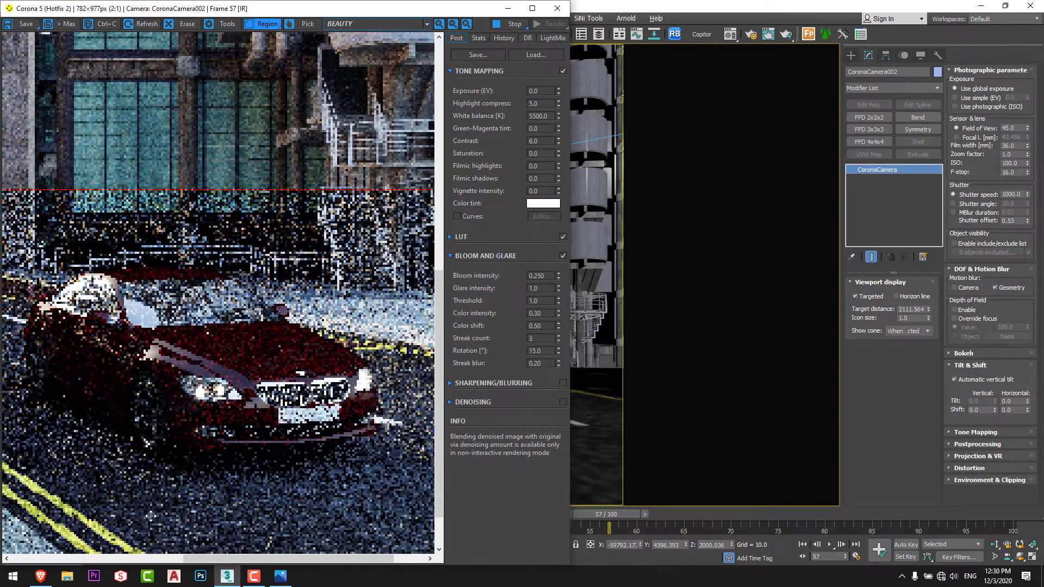
pyautogui.scroll(-3, 215, 445)
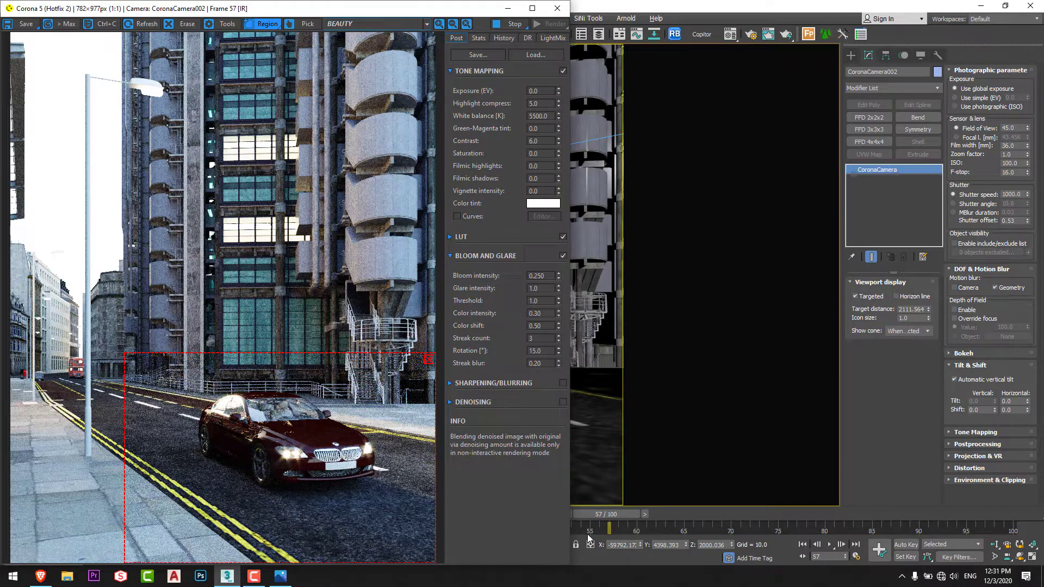
# Step: Set the camera's shutter speed to 10, then clear the render region and minimise the render window
pyautogui.doubleClick(1006, 193)
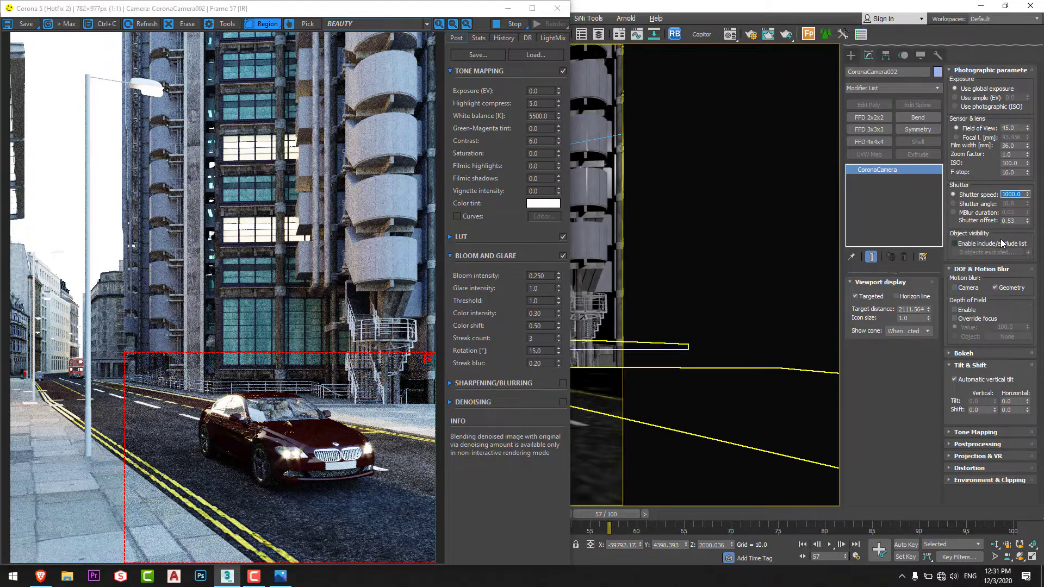
pyautogui.press('BackSpace')
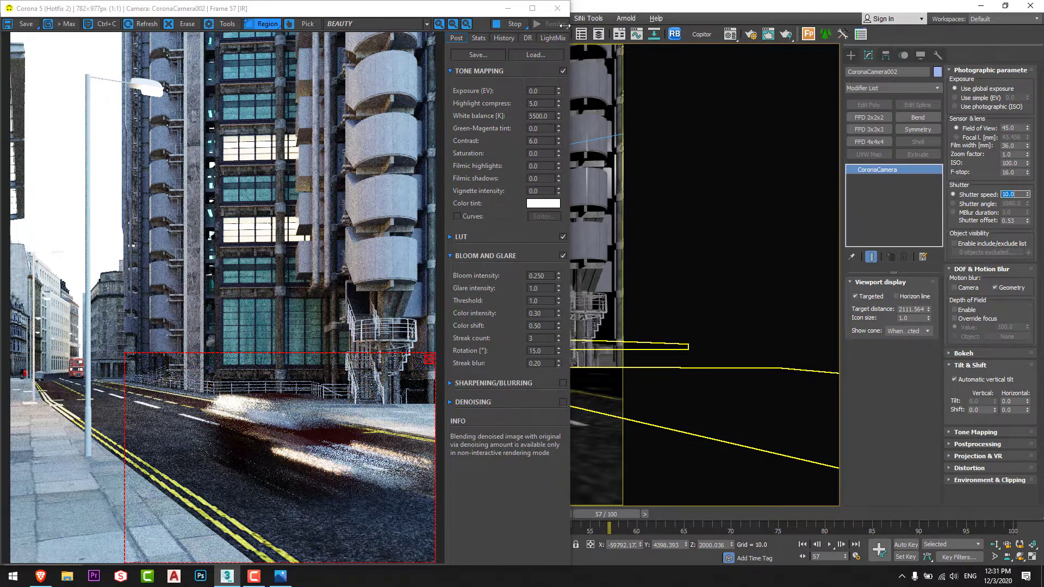
pyautogui.click(429, 360)
pyautogui.click(507, 7)
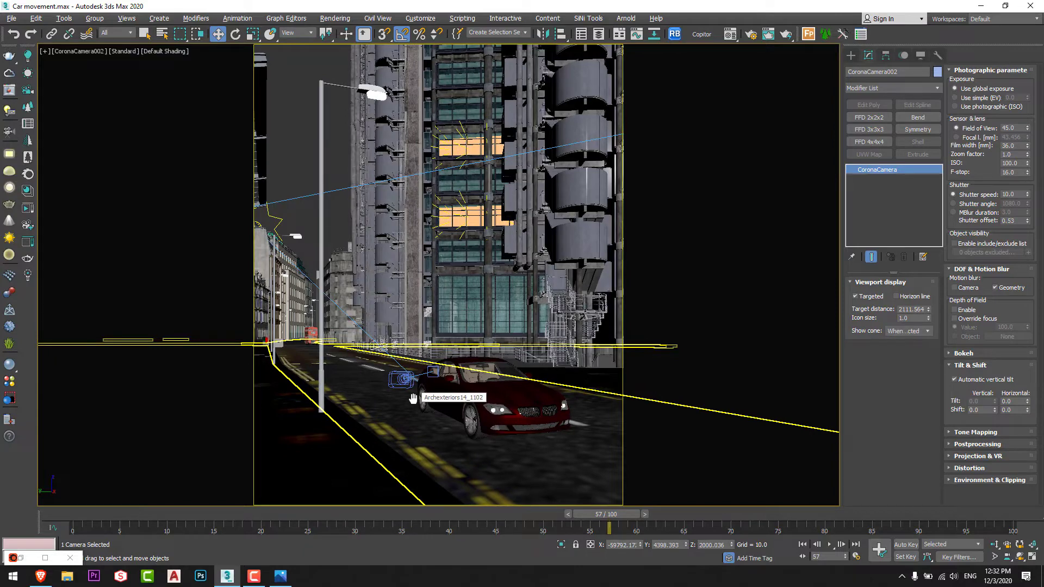
# Step: Switch the viewport to CoronaCamera001 and move the animation to frame 52
pyautogui.press('c')
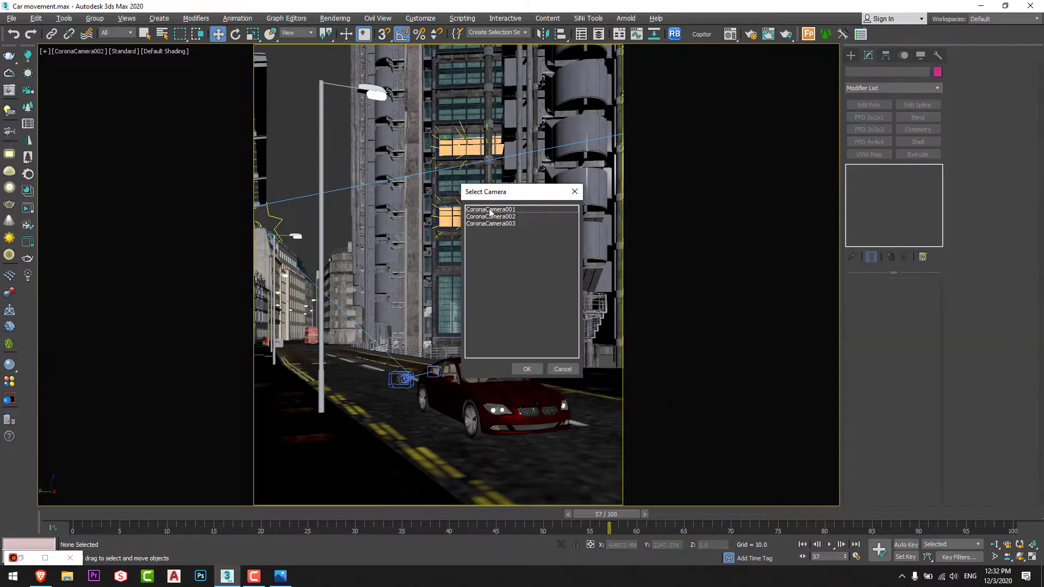
pyautogui.doubleClick(478, 210)
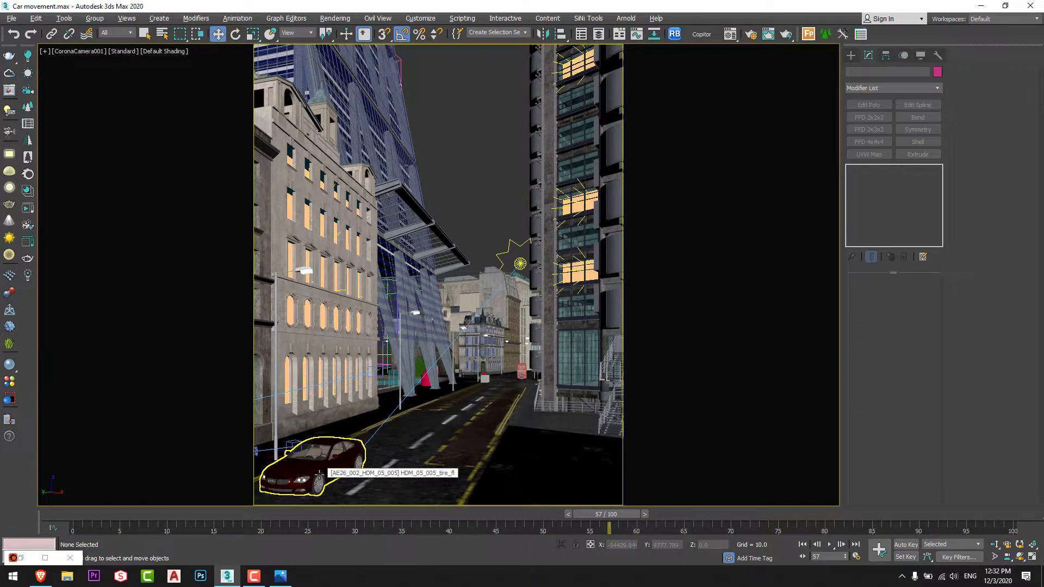
pyautogui.moveTo(612, 515); pyautogui.dragTo(562, 521)
pyautogui.press('w')
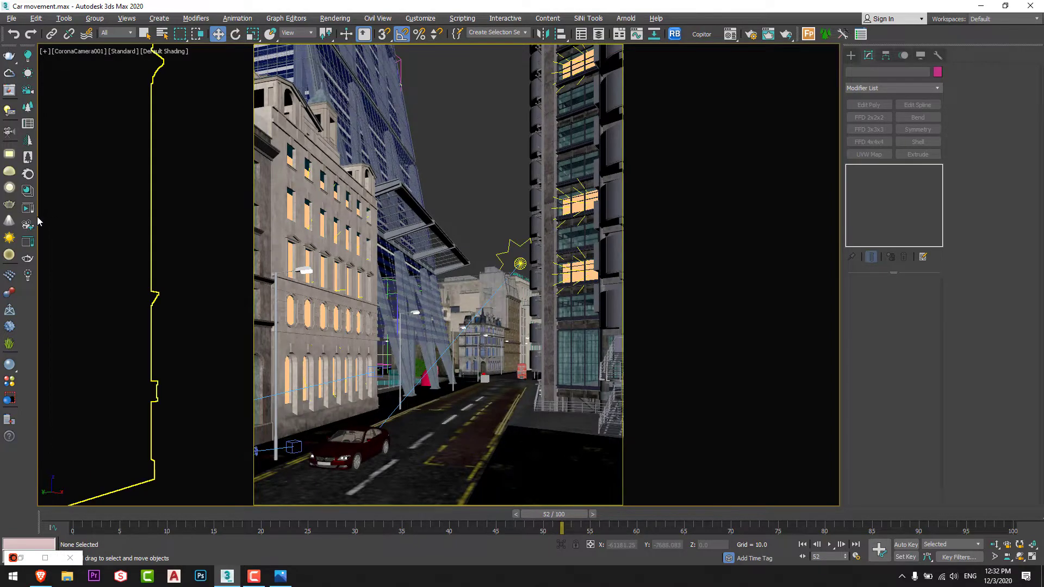
# Step: Start an interactive Corona render of CoronaCamera001 at frame 52, check the street and car, and return to the viewport
pyautogui.click(32, 210)
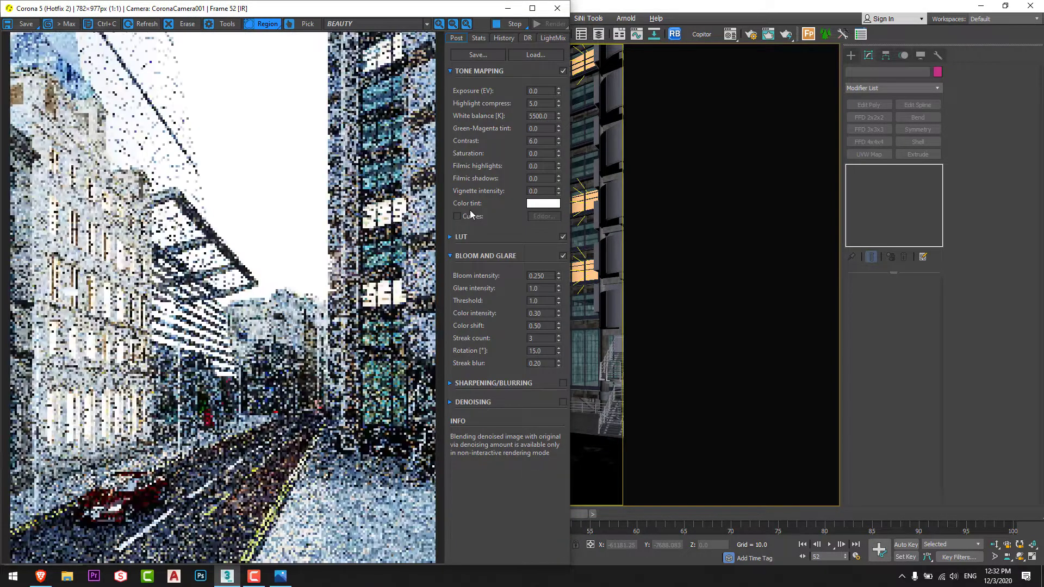
pyautogui.moveTo(348, 8); pyautogui.dragTo(245, 8)
pyautogui.moveTo(3, 16); pyautogui.dragTo(1, 217)
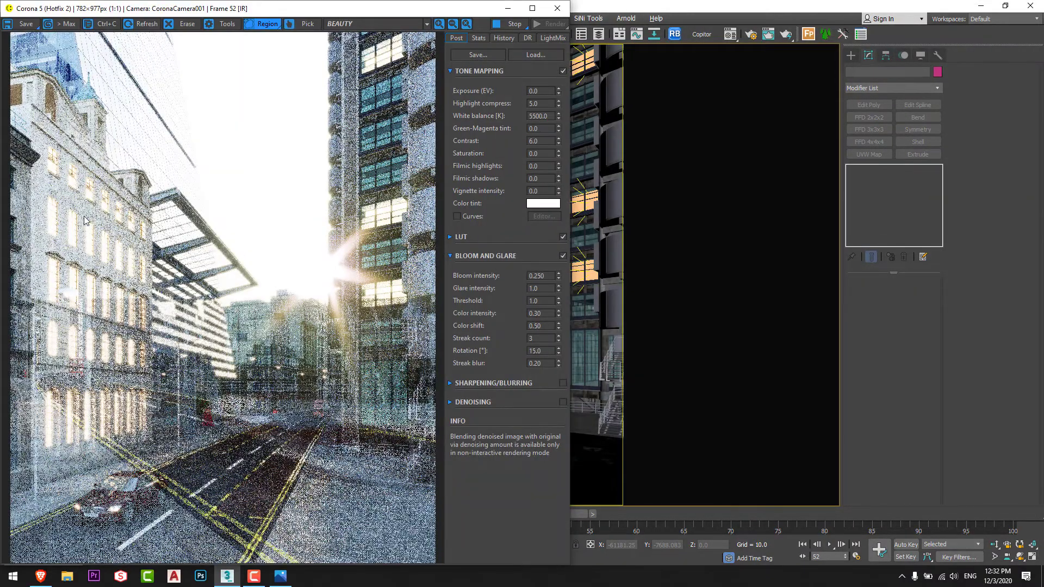
pyautogui.hotkey('alt', 'Tab')
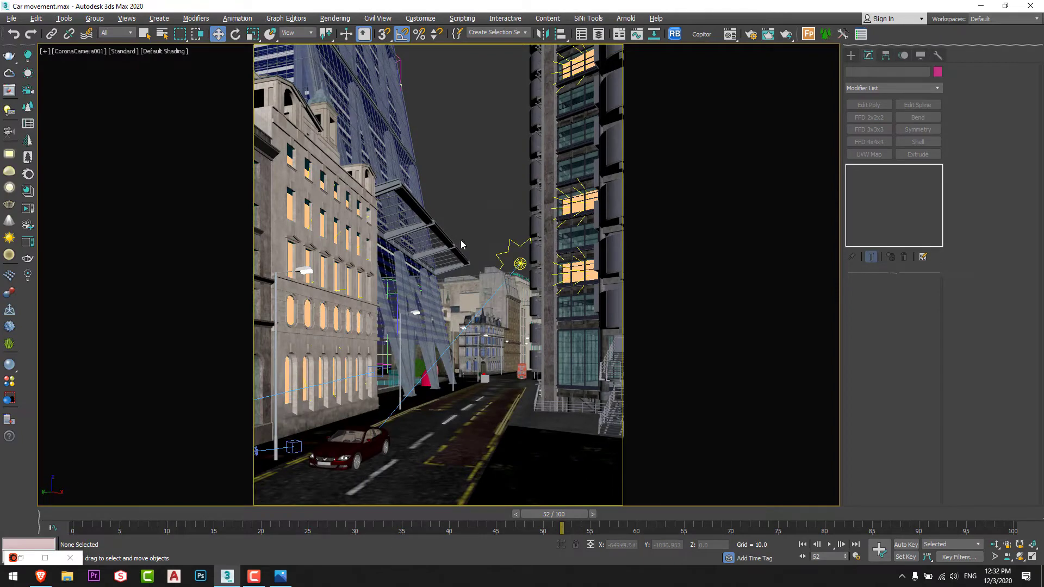
# Step: Select CoronaCamera001, set its shutter speed to 10 with geometry motion blur enabled, and bring the render window back up
pyautogui.click(77, 53)
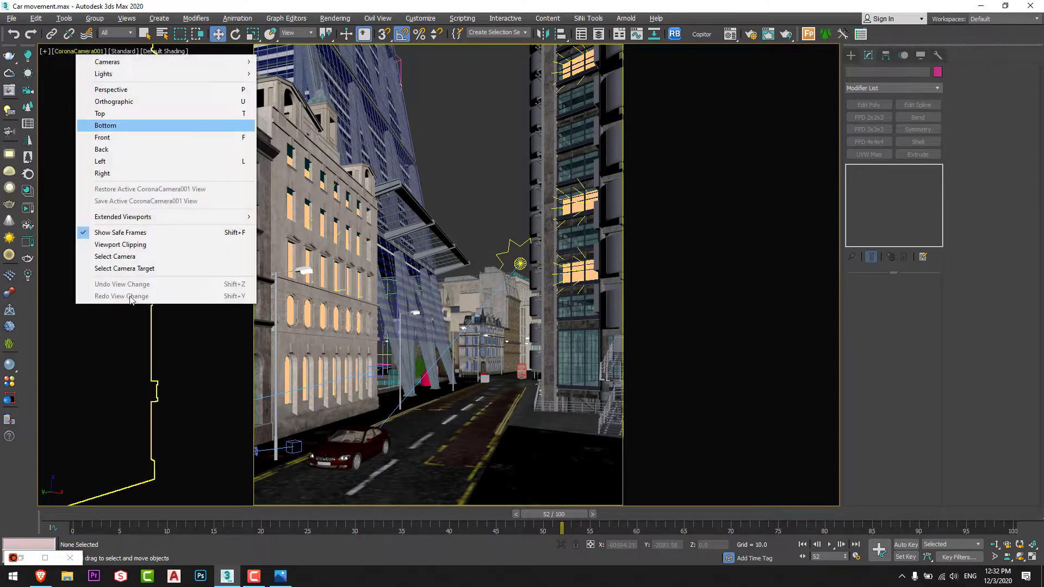
pyautogui.click(148, 257)
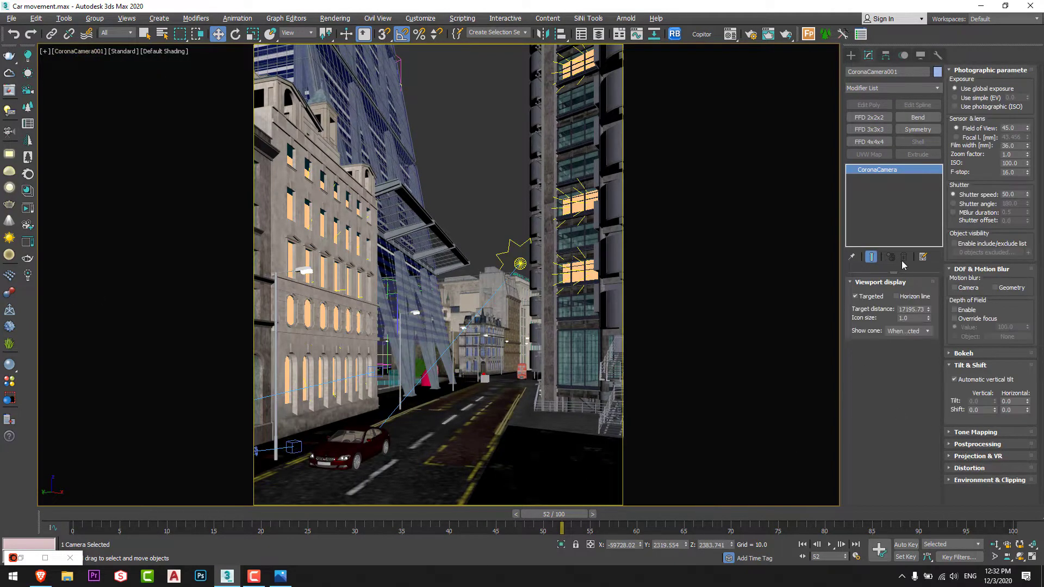
pyautogui.click(1012, 194)
pyautogui.click(702, 34)
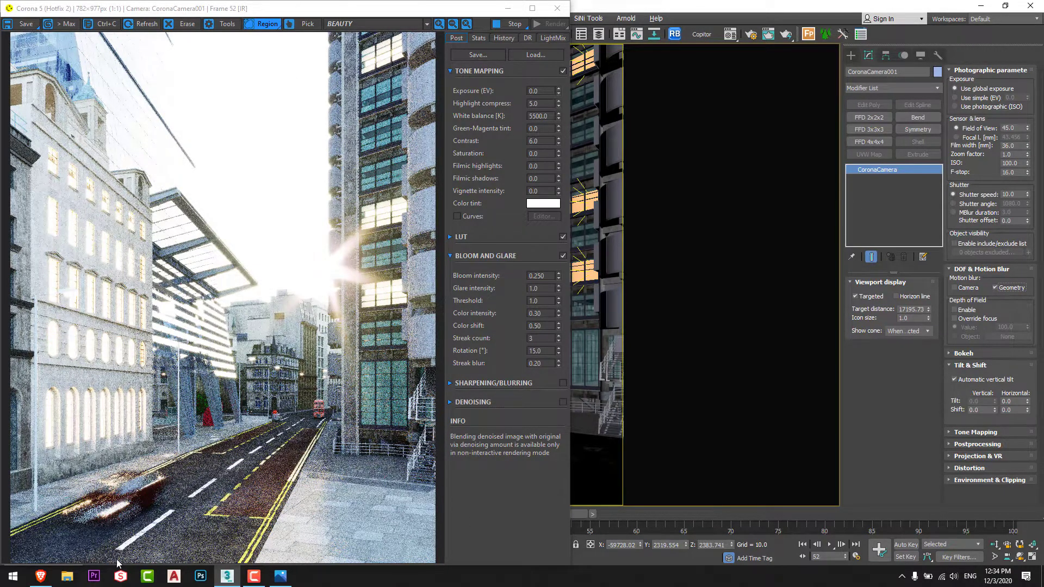
# Step: Set a render region around the car and inspect its light trails with the camera's shutter speed set to 3
pyautogui.moveTo(185, 460); pyautogui.dragTo(10, 562)
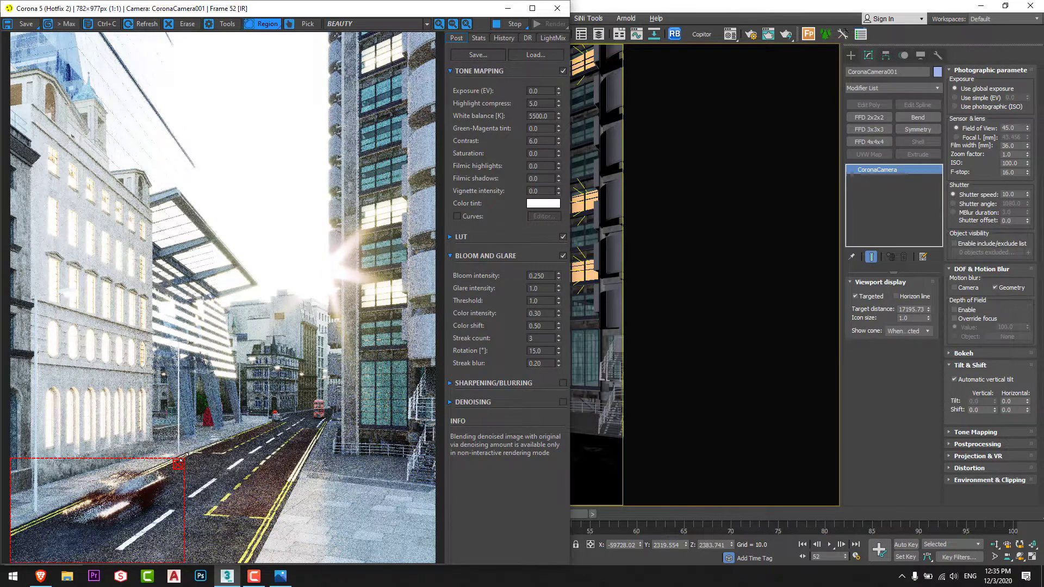
pyautogui.moveTo(181, 460); pyautogui.dragTo(188, 455)
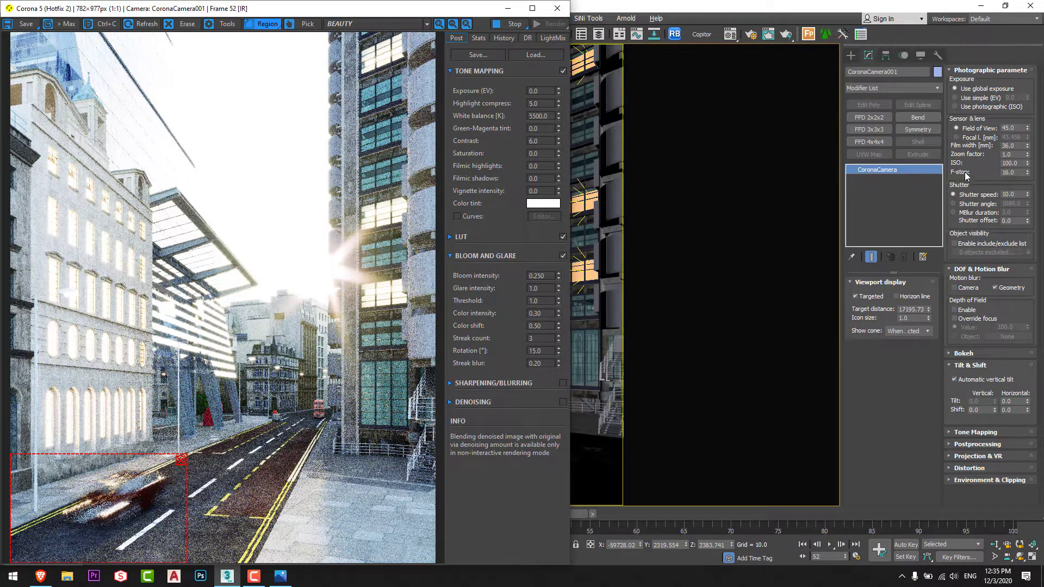
pyautogui.click(1014, 195)
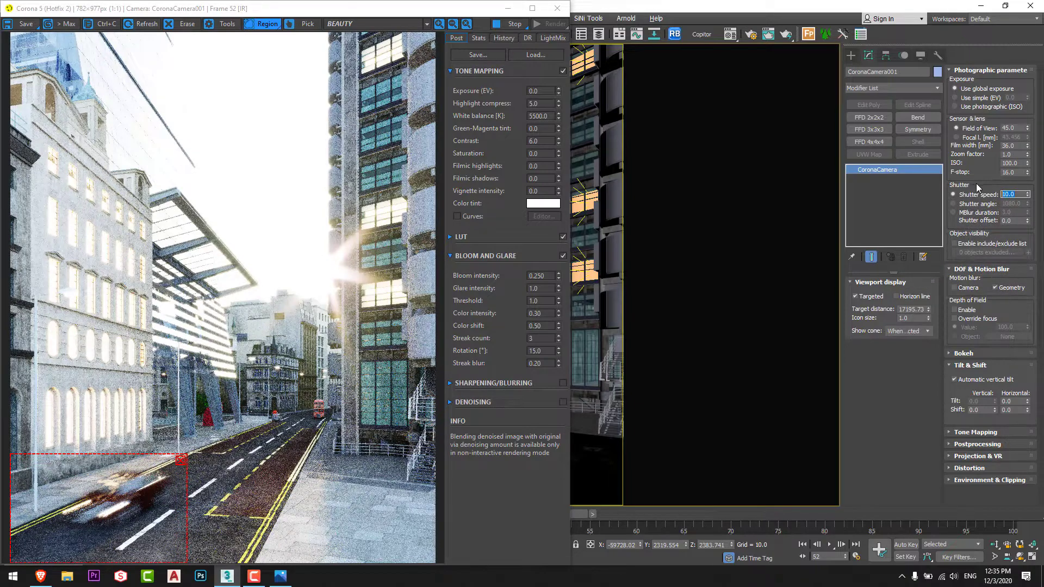
pyautogui.write('3')
pyautogui.press('Return')
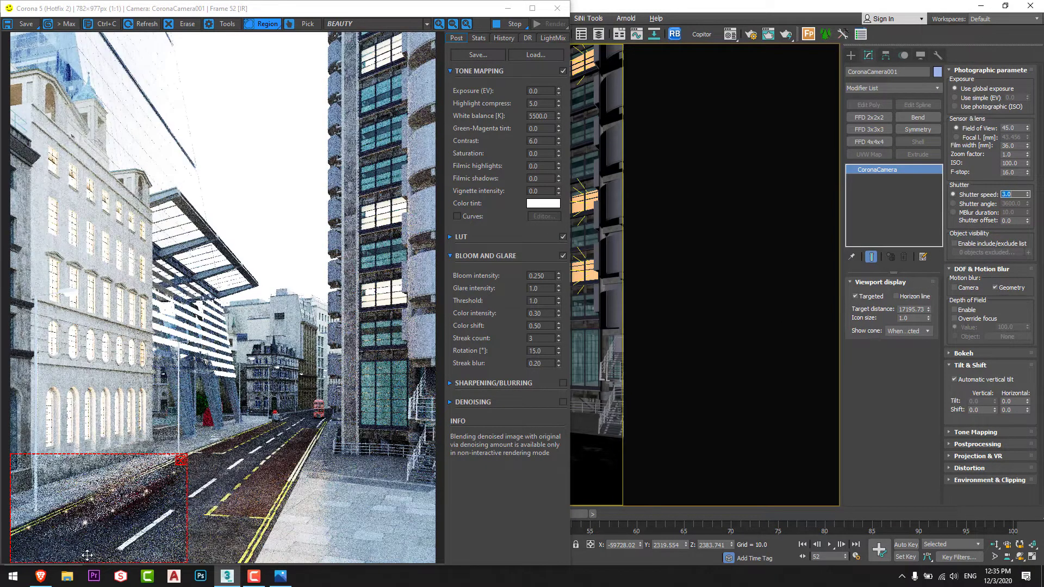
pyautogui.scroll(1, 82, 546)
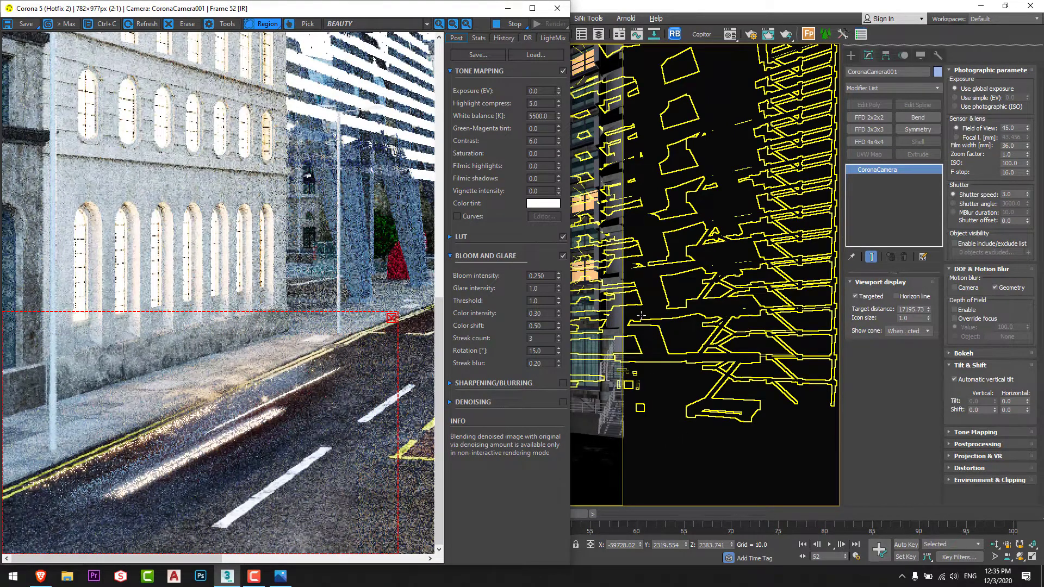
pyautogui.scroll(-1, 265, 449)
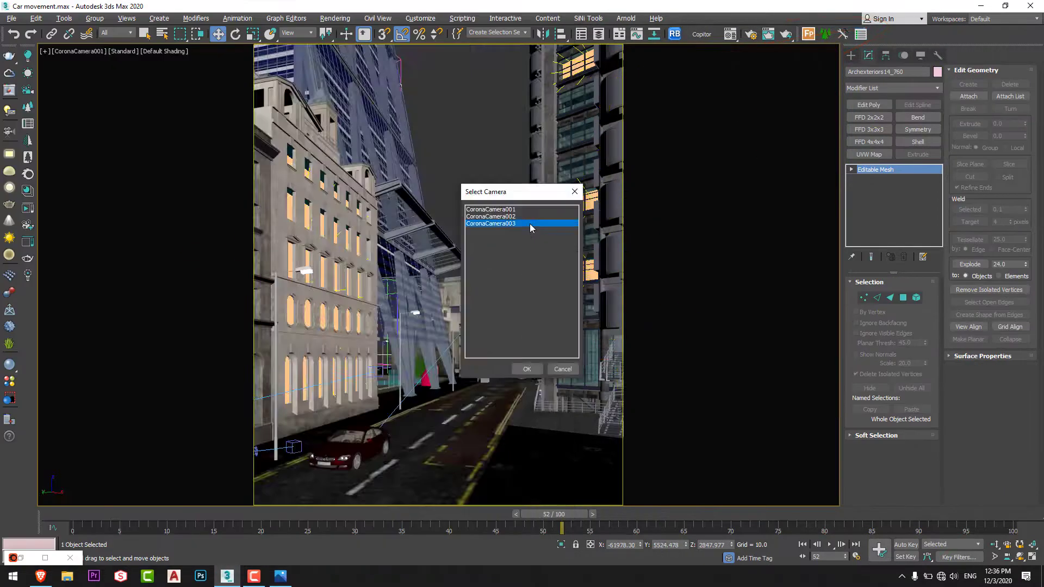
# Step: Switch the viewport to CoronaCamera003, move the animation to frame 57 and select that camera
pyautogui.doubleClick(529, 223)
pyautogui.moveTo(598, 523); pyautogui.dragTo(618, 523)
pyautogui.click(76, 50)
pyautogui.click(119, 279)
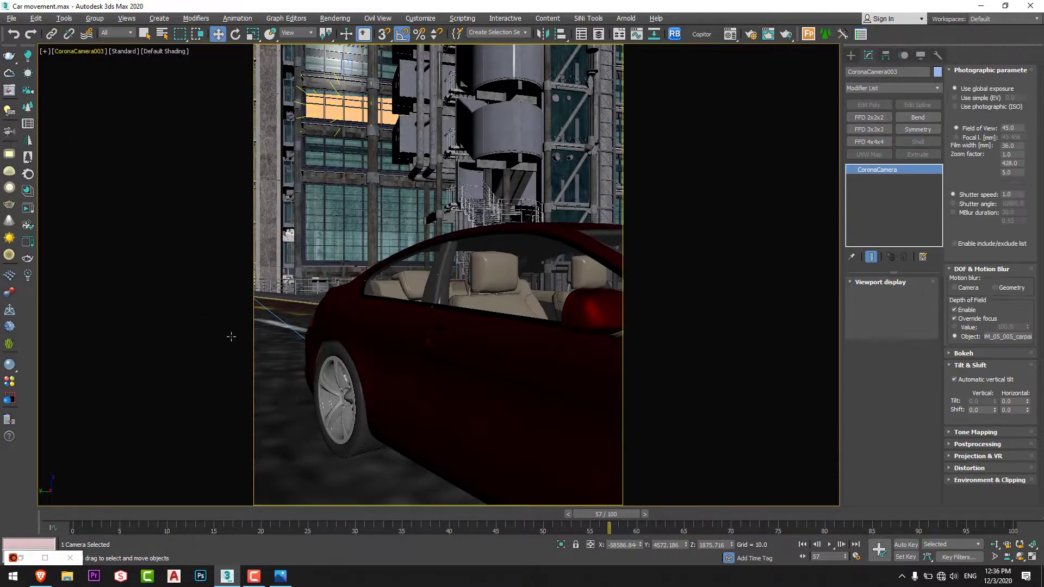